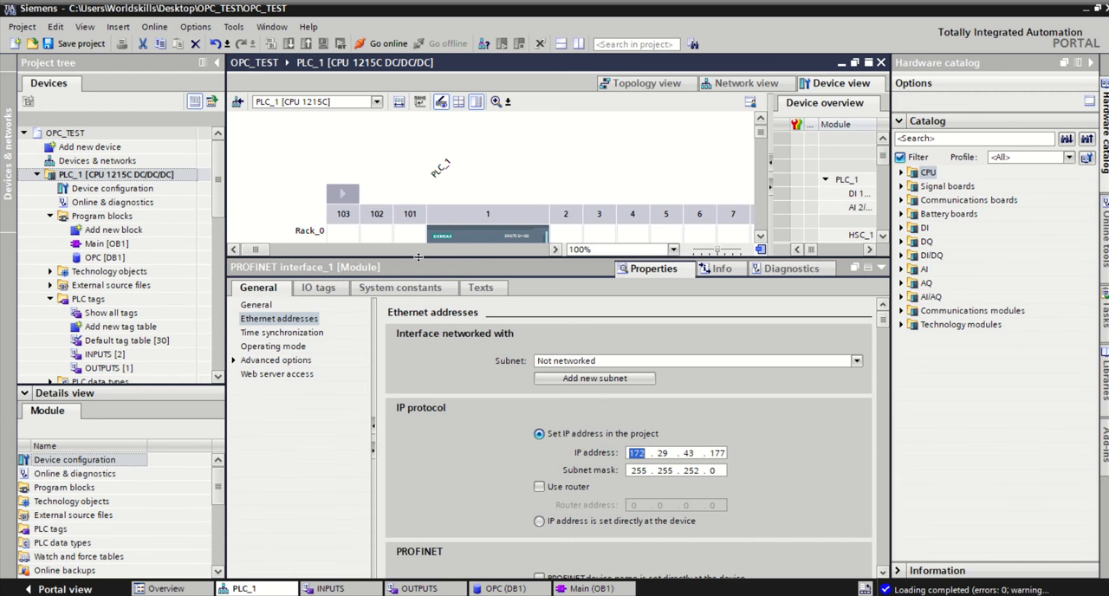
Step: Examine the catalog information of the PLC_1 CPU for its OPC UA support and firmware version
{"action": "left_click_drag", "start_coordinate": [418, 256], "coordinate": [418, 388]}
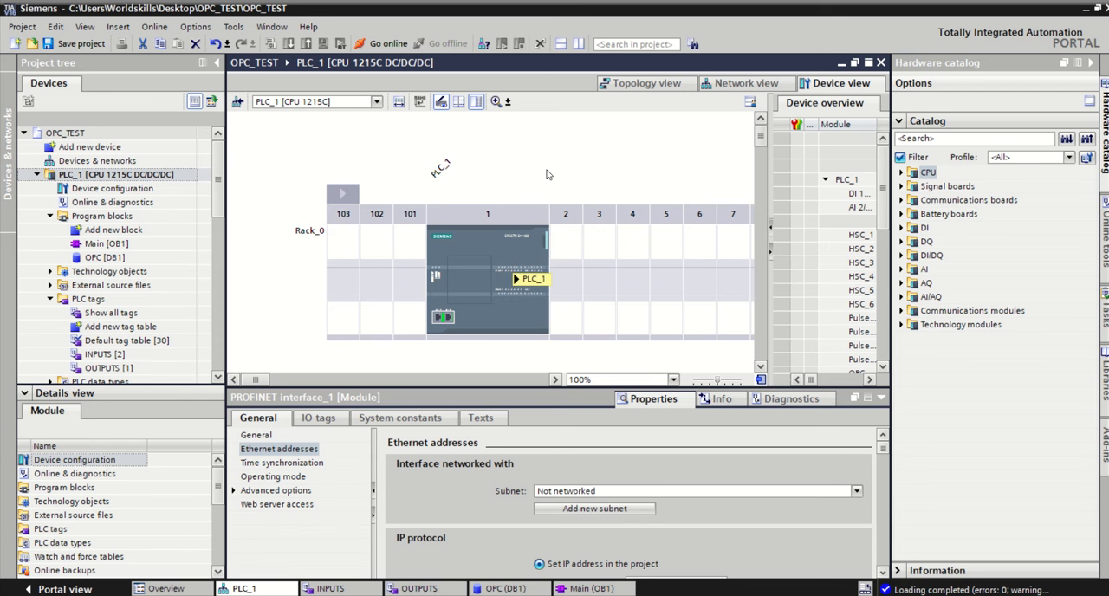
{"action": "left_click", "coordinate": [492, 245]}
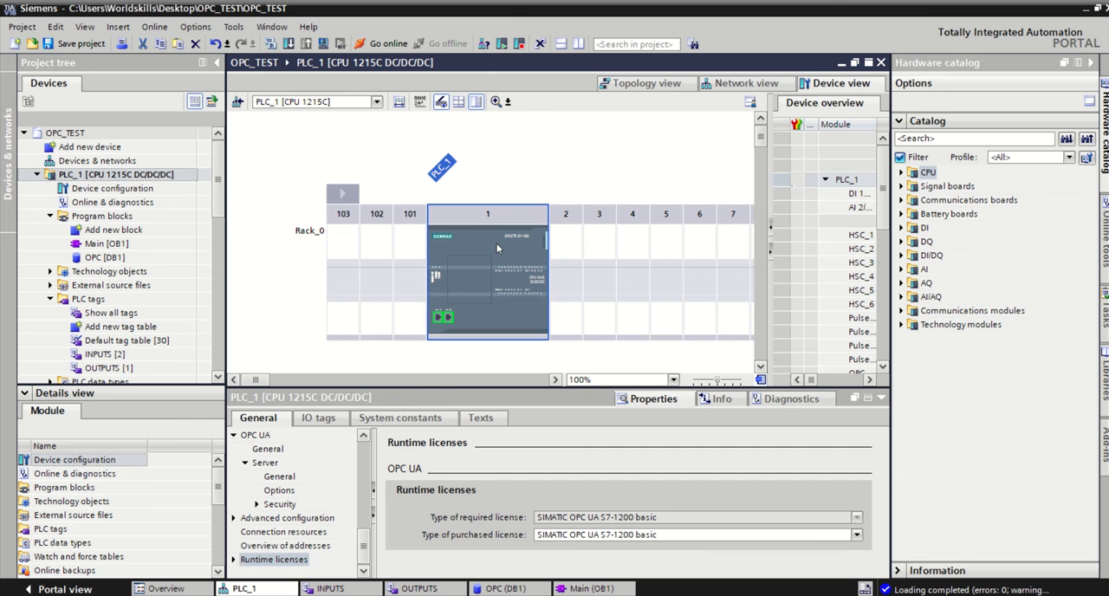
{"action": "double_click", "coordinate": [496, 244]}
{"action": "left_click_drag", "start_coordinate": [440, 378], "coordinate": [440, 317]}
{"action": "left_click_drag", "start_coordinate": [369, 487], "coordinate": [374, 394]}
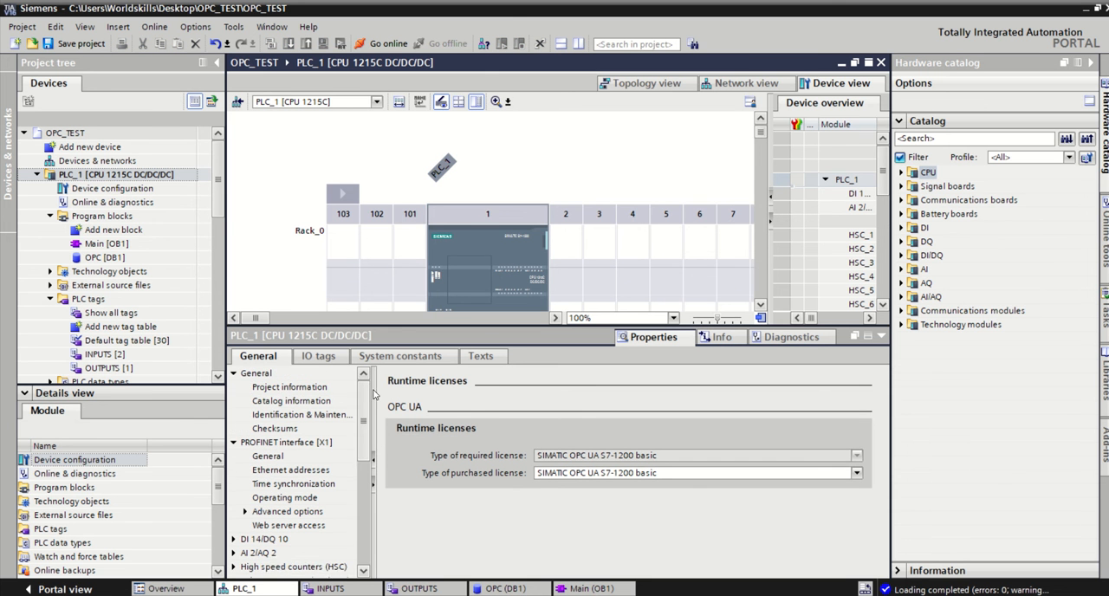
{"action": "left_click", "coordinate": [260, 375]}
{"action": "left_click", "coordinate": [276, 402]}
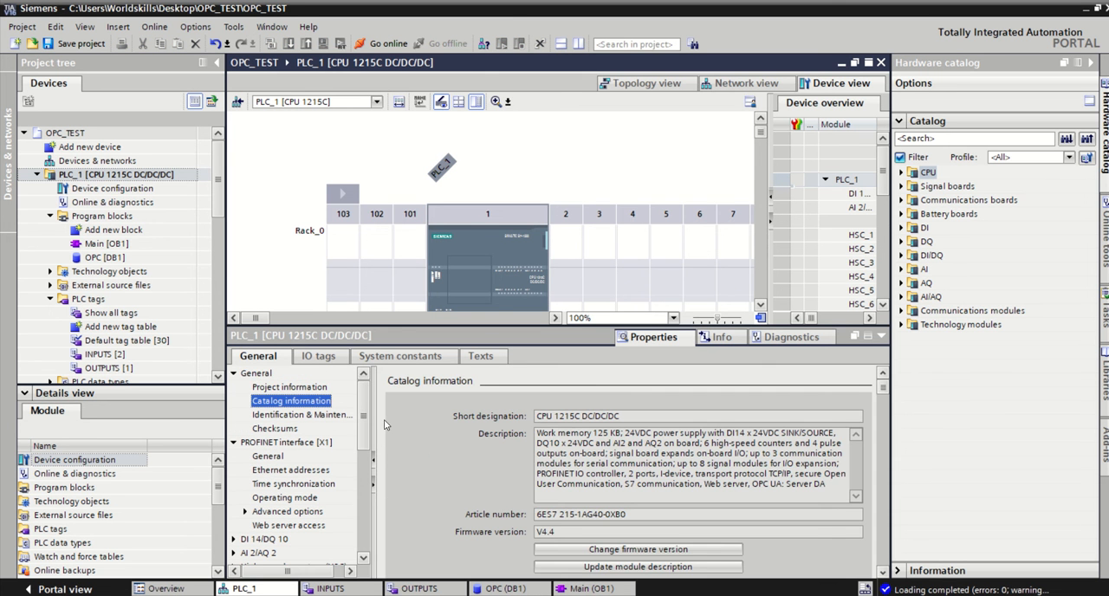
{"action": "left_click_drag", "start_coordinate": [829, 485], "coordinate": [753, 487]}
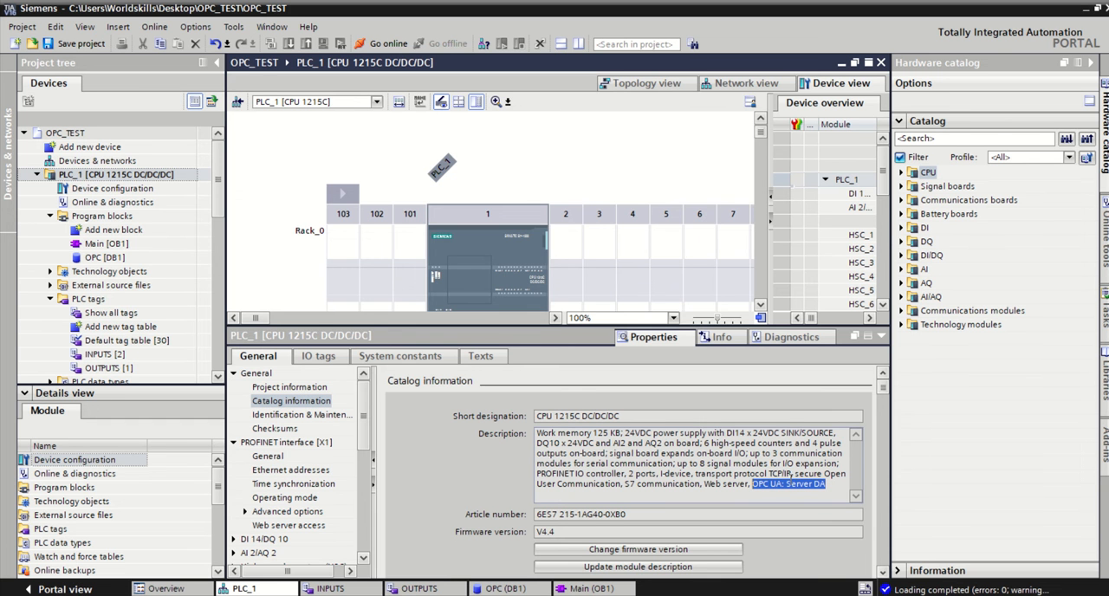
{"action": "left_click", "coordinate": [544, 531]}
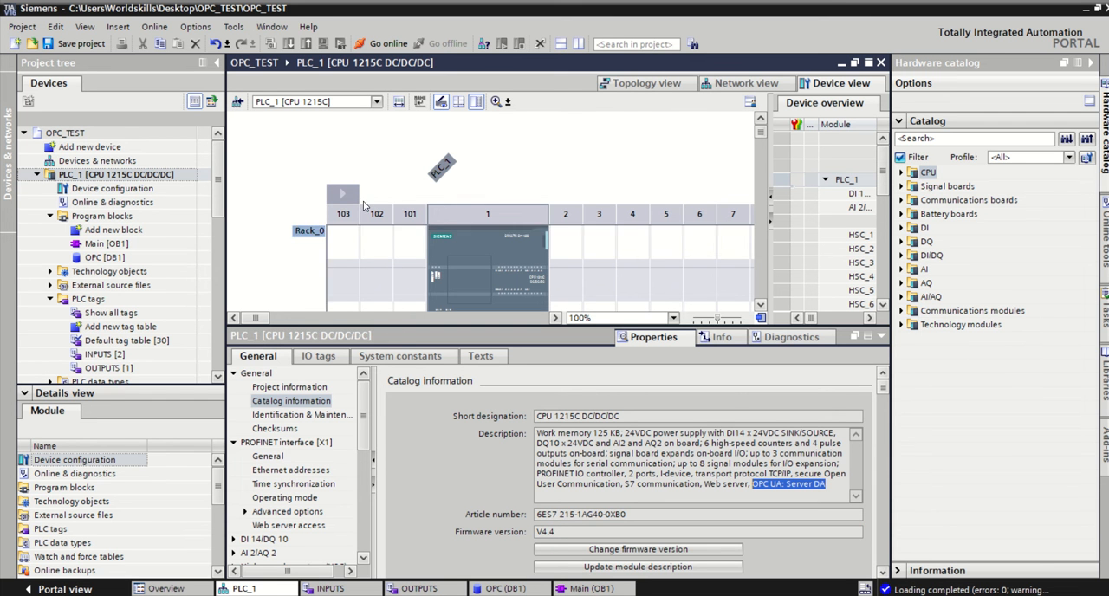
Step: Review the CPU's OPC UA server activation and server address, along with its runtime license settings
{"action": "left_click", "coordinate": [350, 169]}
{"action": "left_click", "coordinate": [493, 241]}
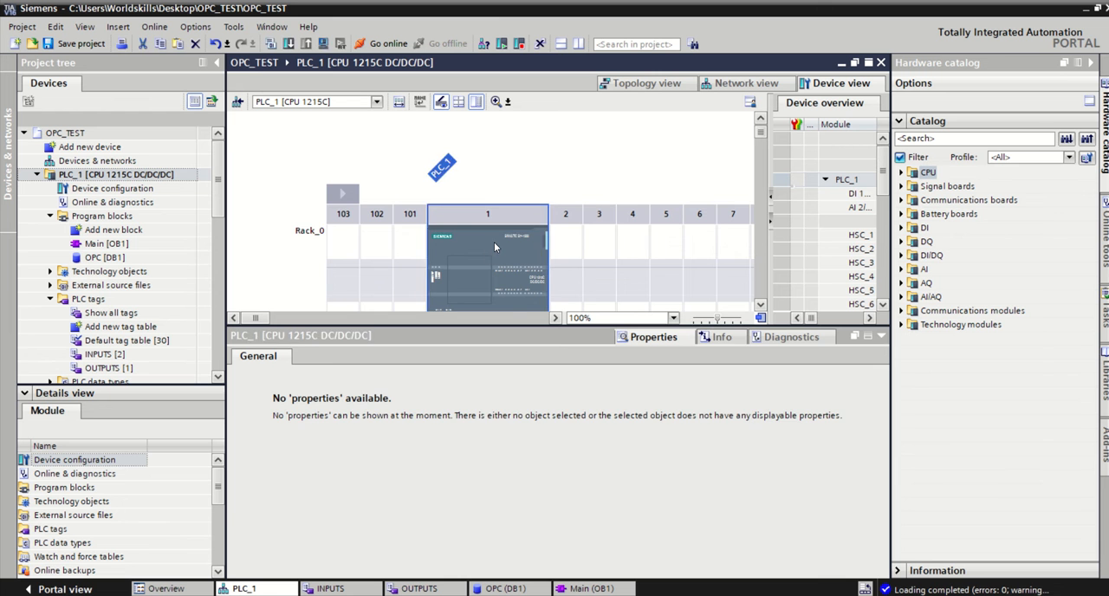
{"action": "scroll", "coordinate": [359, 424], "scroll_direction": "up", "scroll_amount": 1}
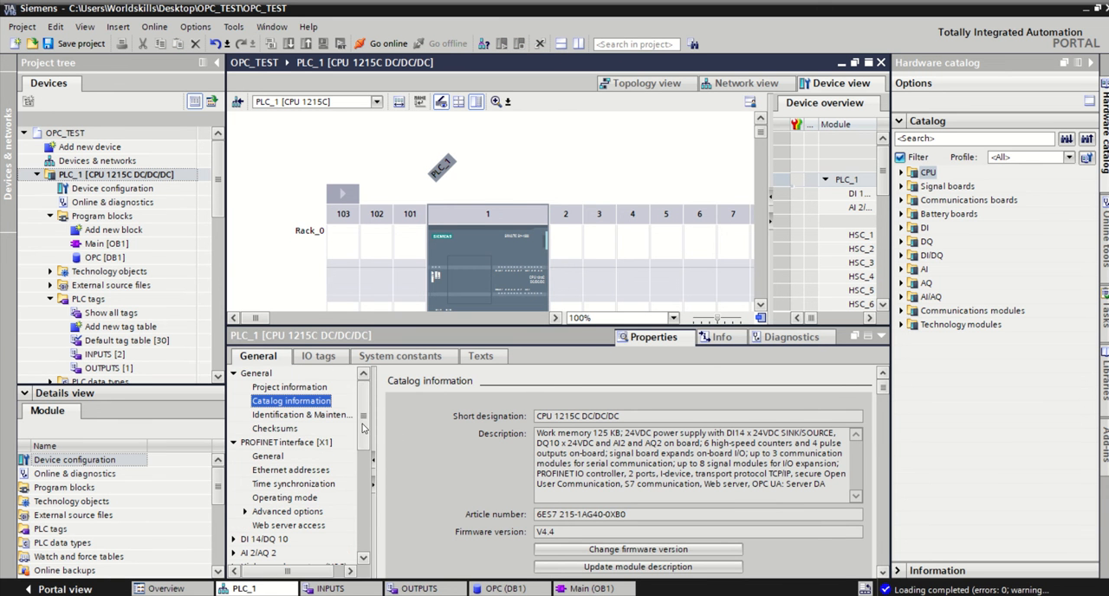
{"action": "scroll", "coordinate": [362, 423], "scroll_direction": "down", "scroll_amount": 8}
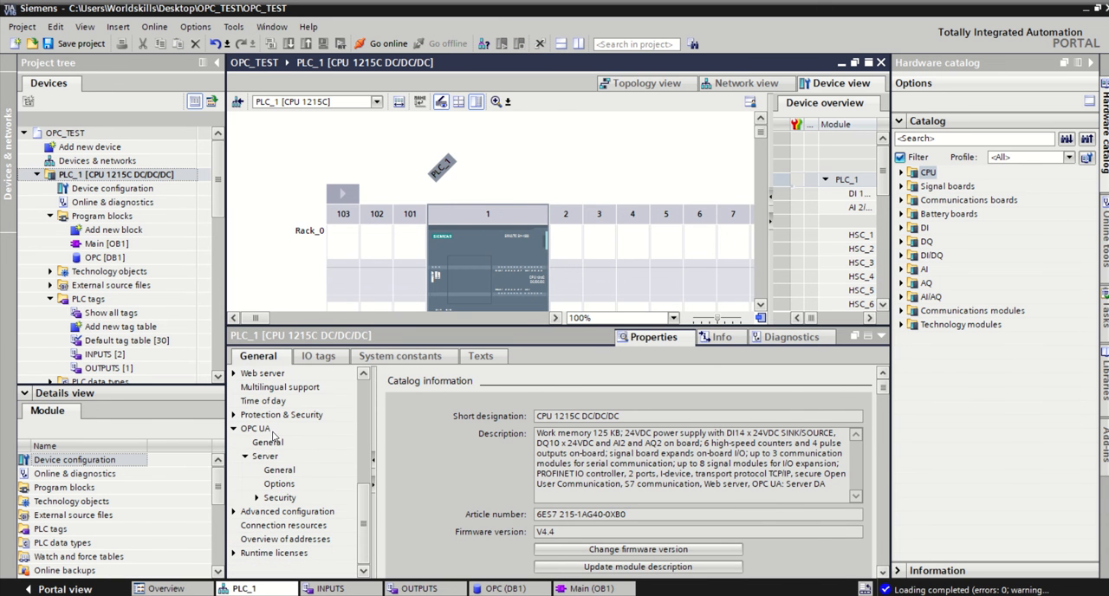
{"action": "left_click", "coordinate": [256, 429]}
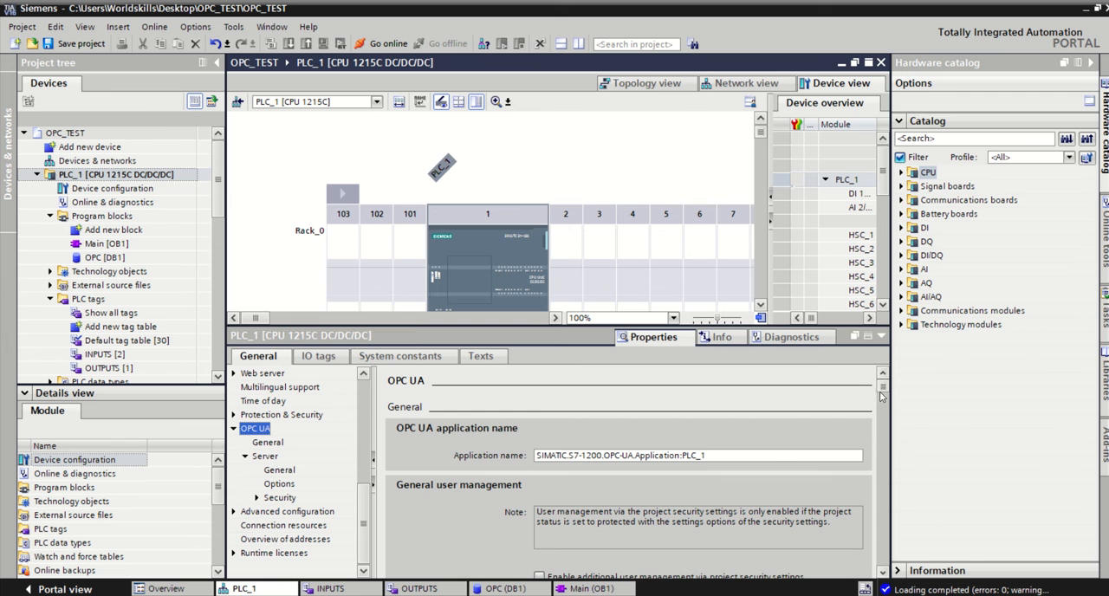
{"action": "scroll", "coordinate": [881, 570], "scroll_direction": "down", "scroll_amount": 3}
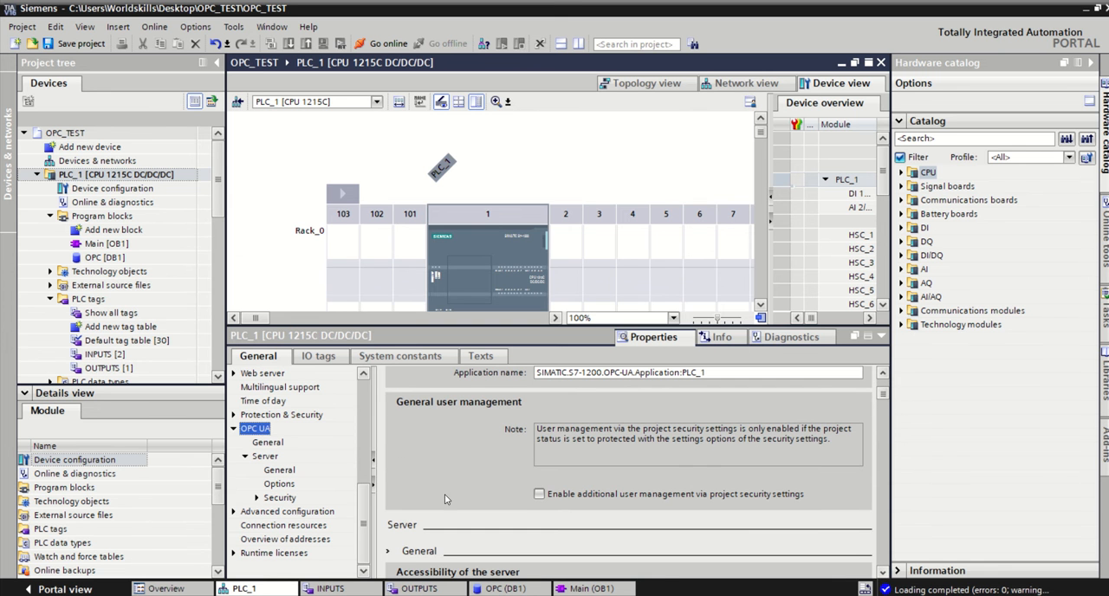
{"action": "left_click", "coordinate": [266, 443]}
{"action": "left_click", "coordinate": [272, 459]}
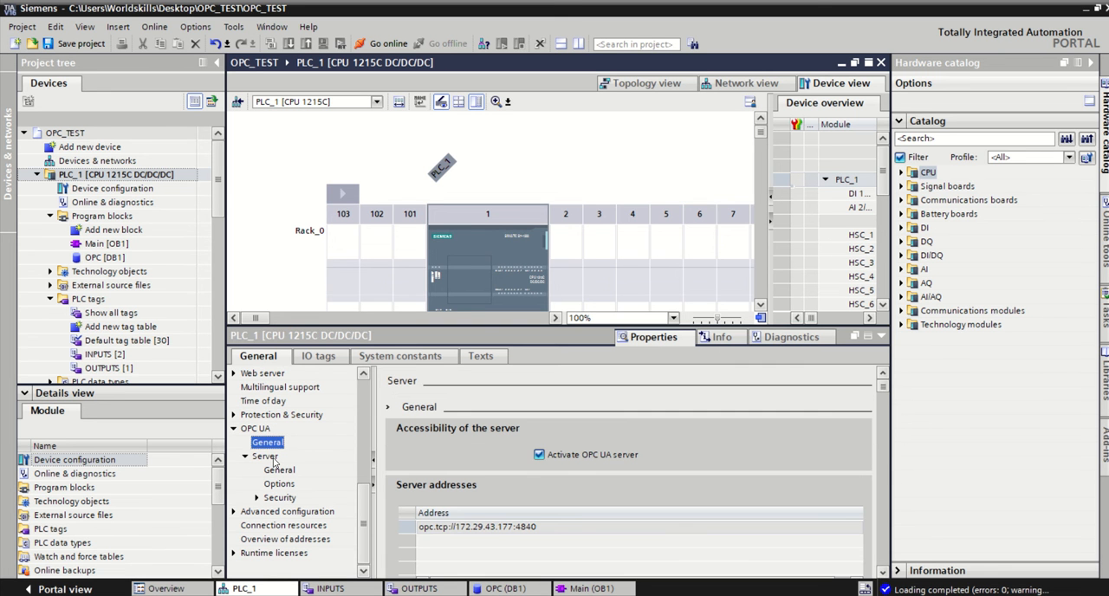
{"action": "left_click", "coordinate": [544, 530]}
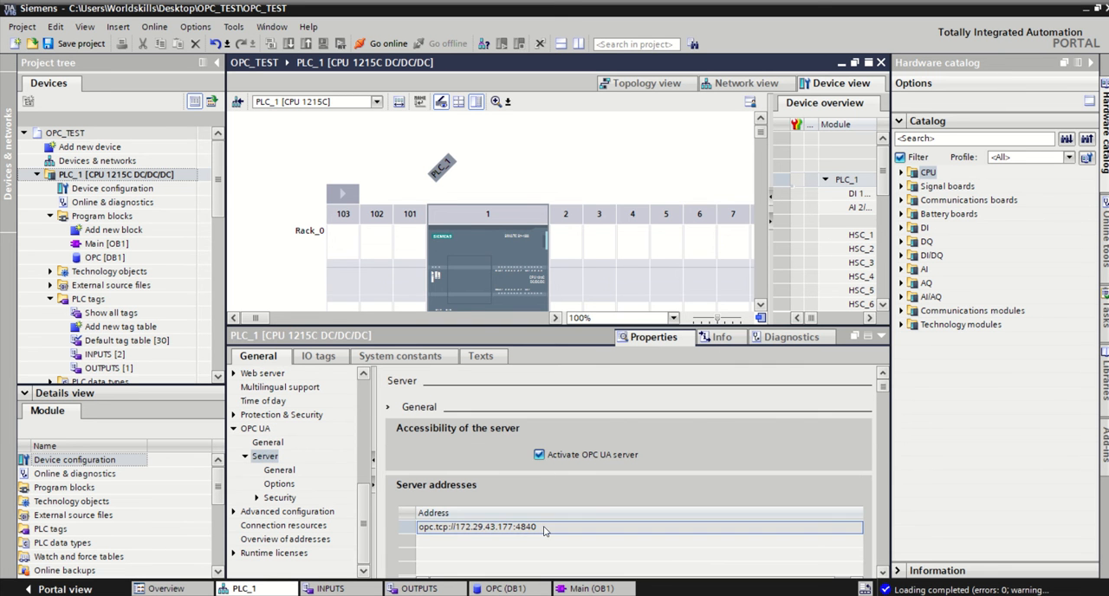
{"action": "left_click", "coordinate": [544, 528]}
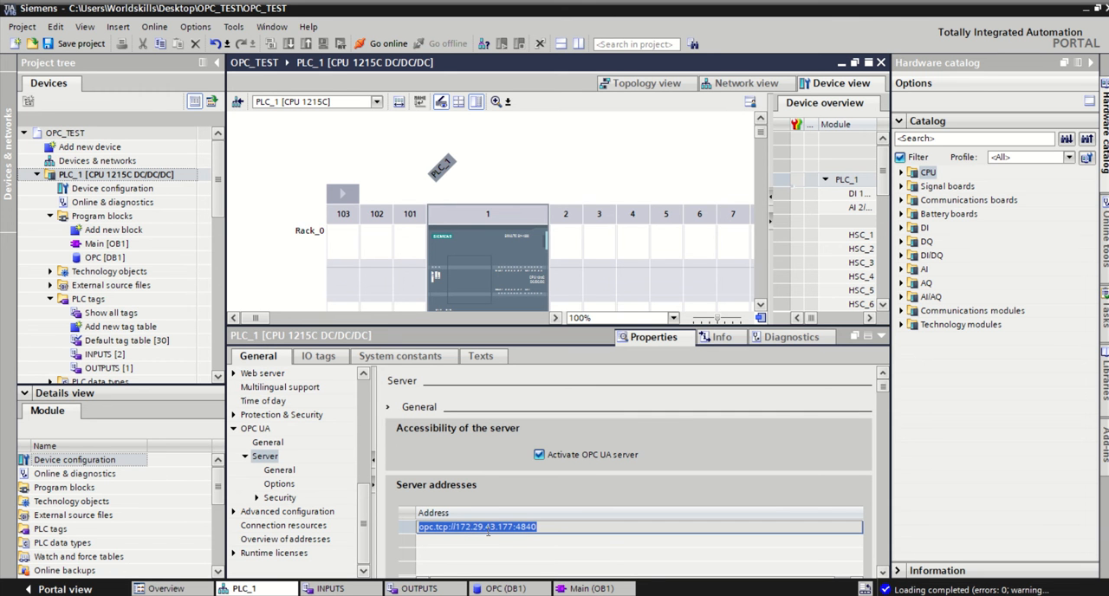
{"action": "left_click", "coordinate": [297, 553]}
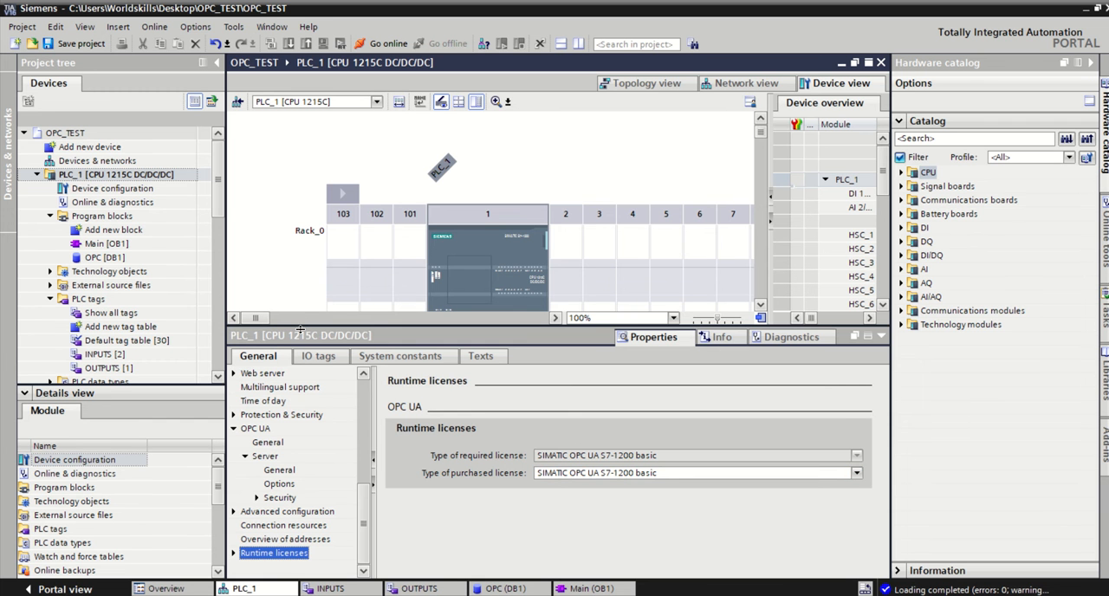
Step: Review the INPUTS and OUTPUTS tag tables, the OPC data block and the ladder logic in Main [OB1]
{"action": "left_click_drag", "start_coordinate": [299, 329], "coordinate": [298, 401]}
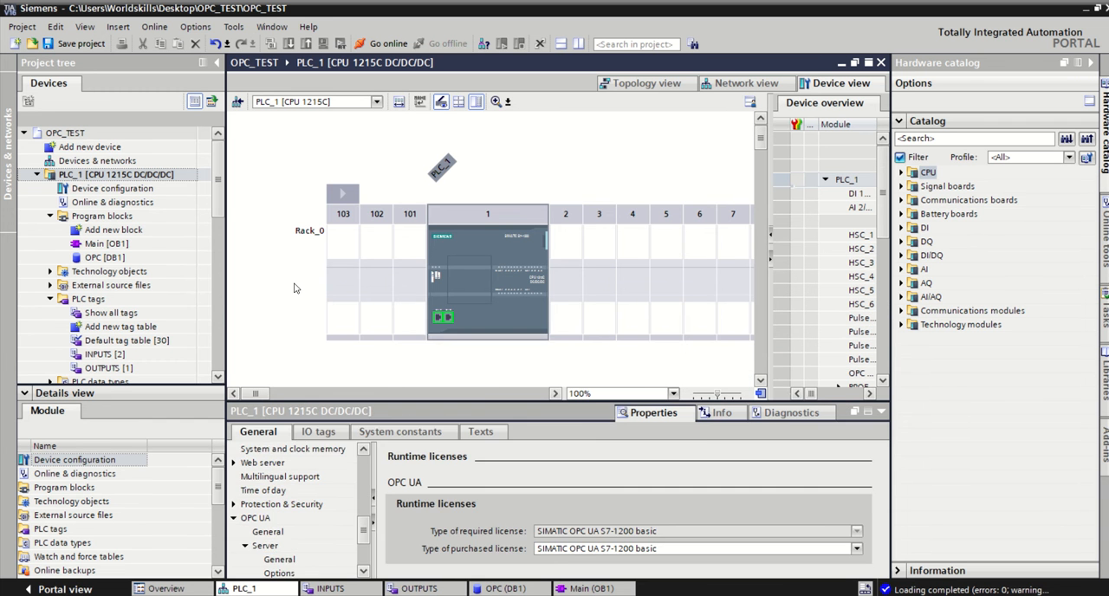
{"action": "double_click", "coordinate": [133, 354]}
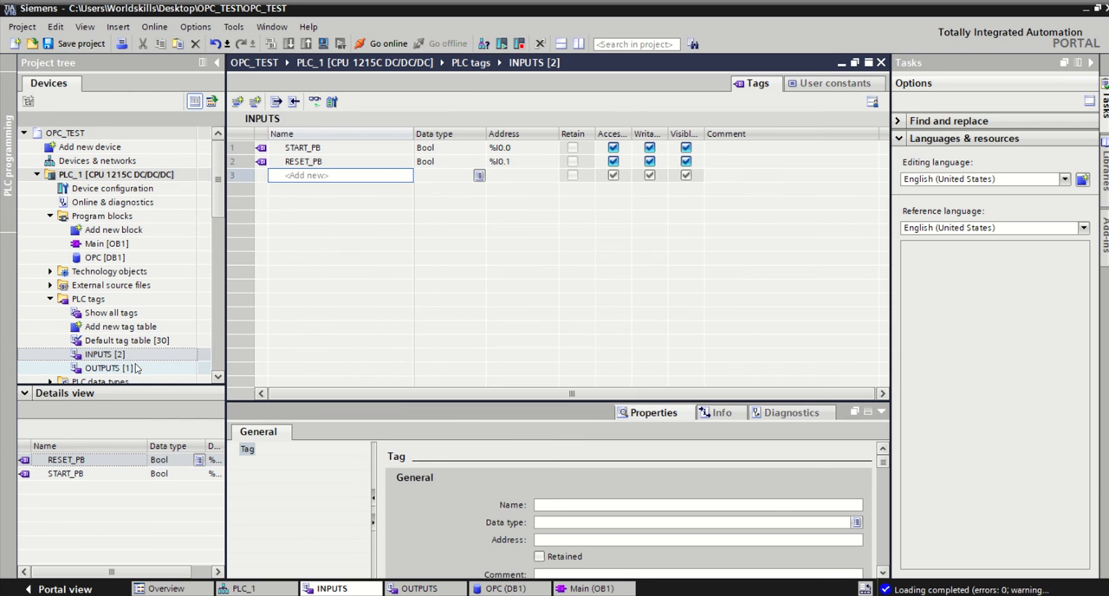
{"action": "double_click", "coordinate": [135, 368]}
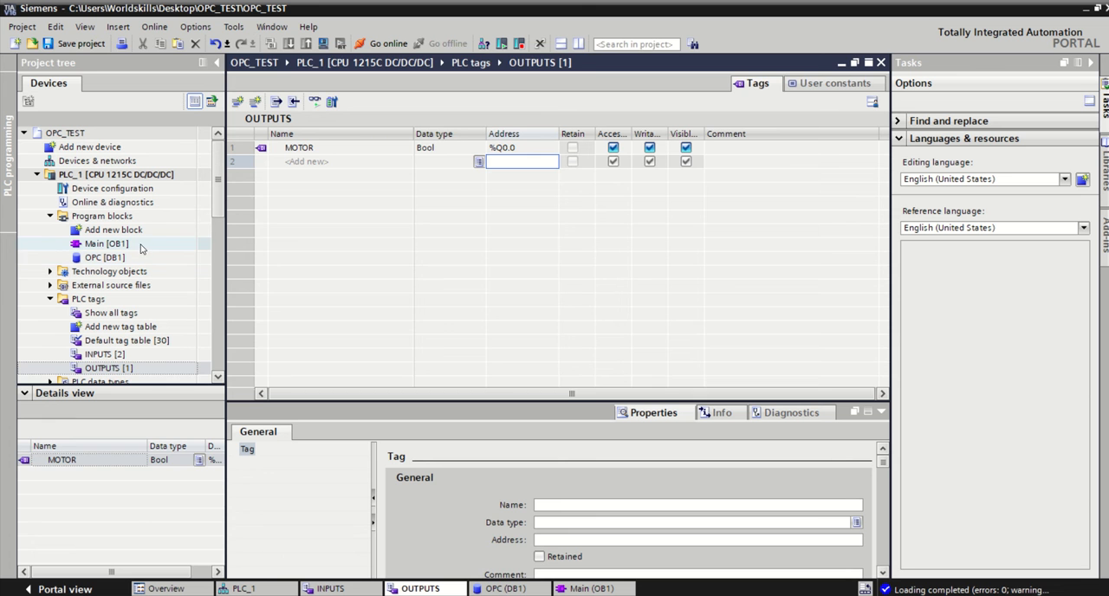
{"action": "double_click", "coordinate": [130, 257]}
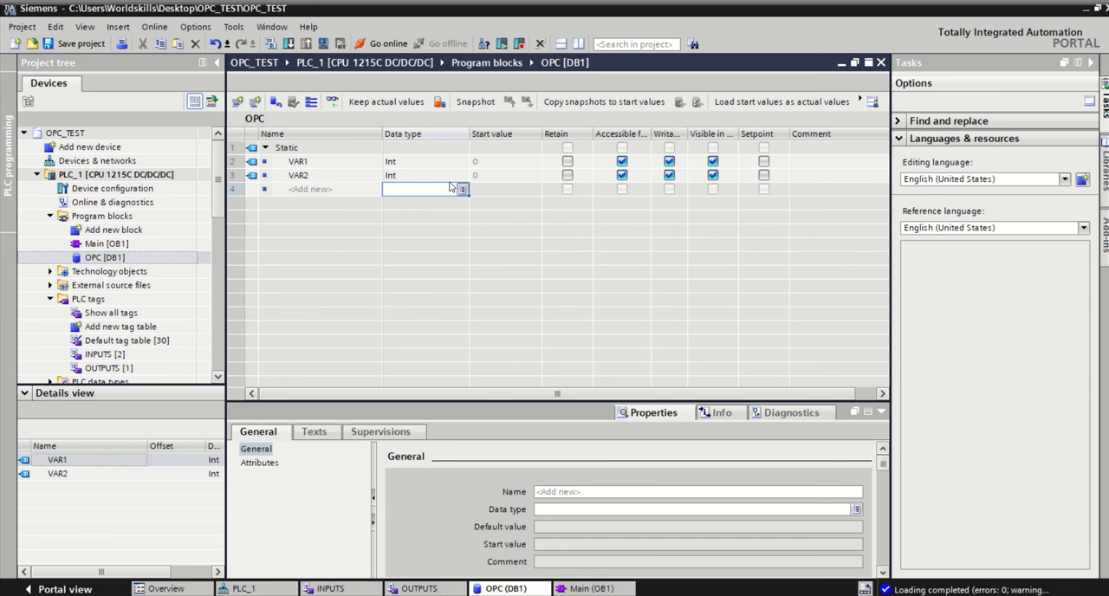
{"action": "double_click", "coordinate": [120, 244]}
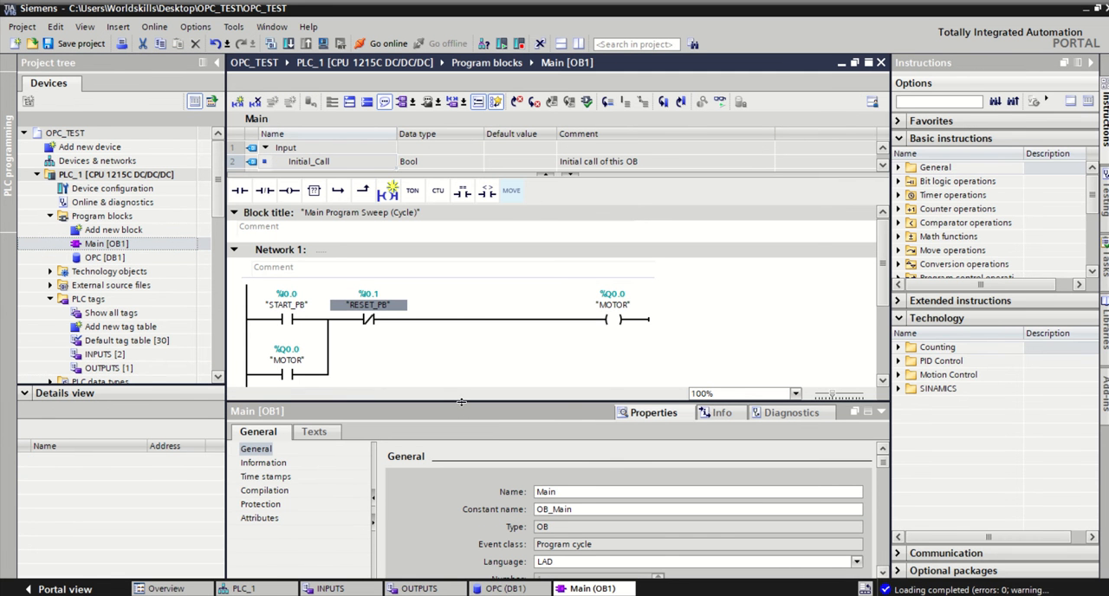
{"action": "left_click_drag", "start_coordinate": [460, 403], "coordinate": [464, 426]}
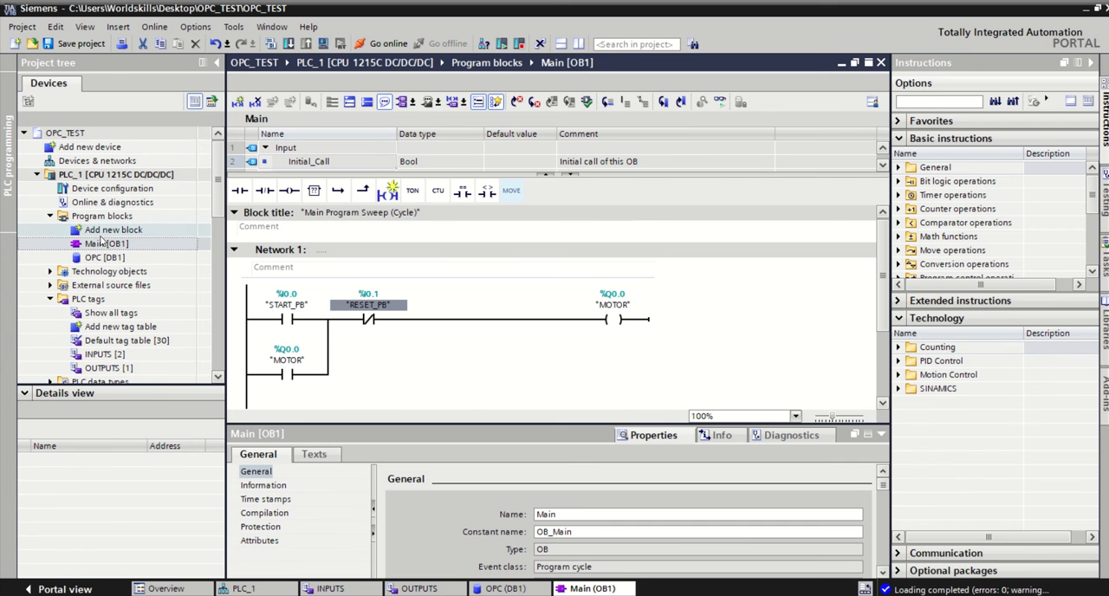
Step: Add a new server interface of type Interface under PLC_1's OPC UA communication
{"action": "left_click", "coordinate": [51, 216]}
{"action": "left_click", "coordinate": [51, 257]}
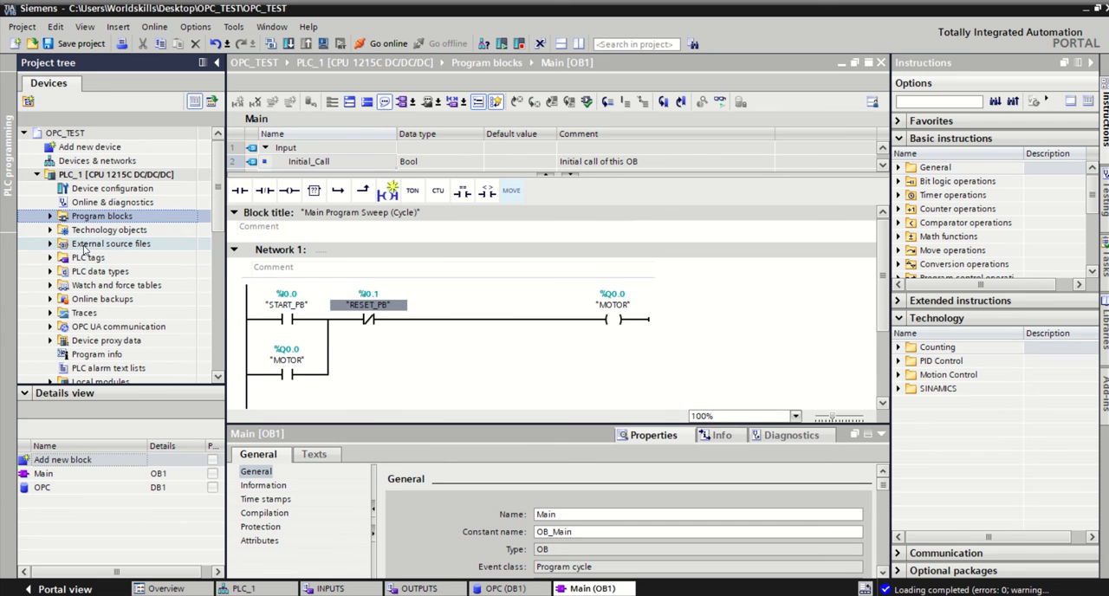
{"action": "scroll", "coordinate": [200, 217], "scroll_direction": "down", "scroll_amount": 1}
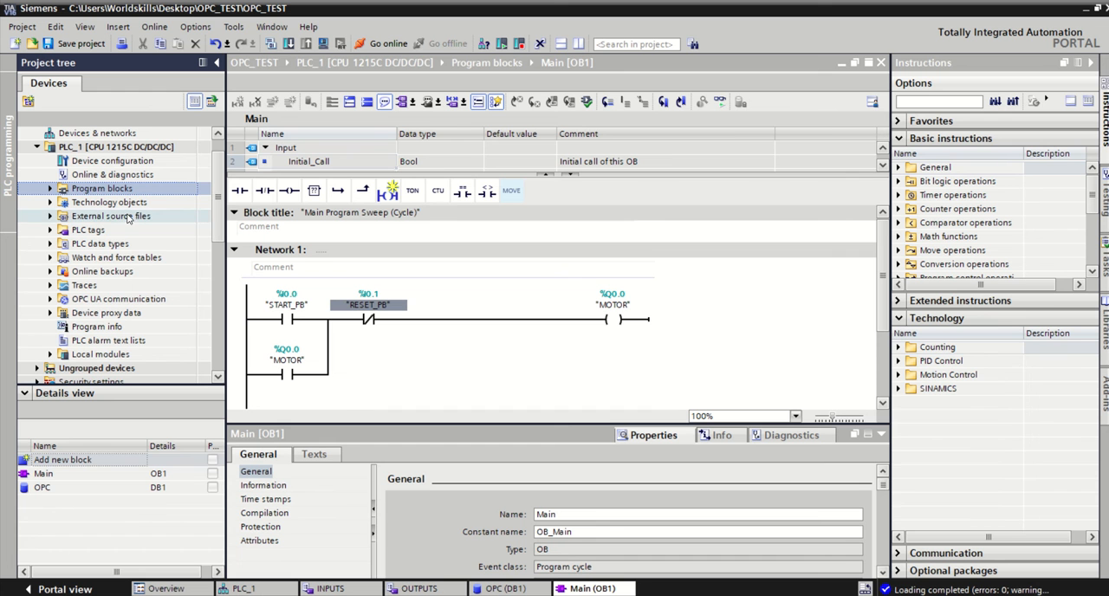
{"action": "left_click", "coordinate": [100, 299]}
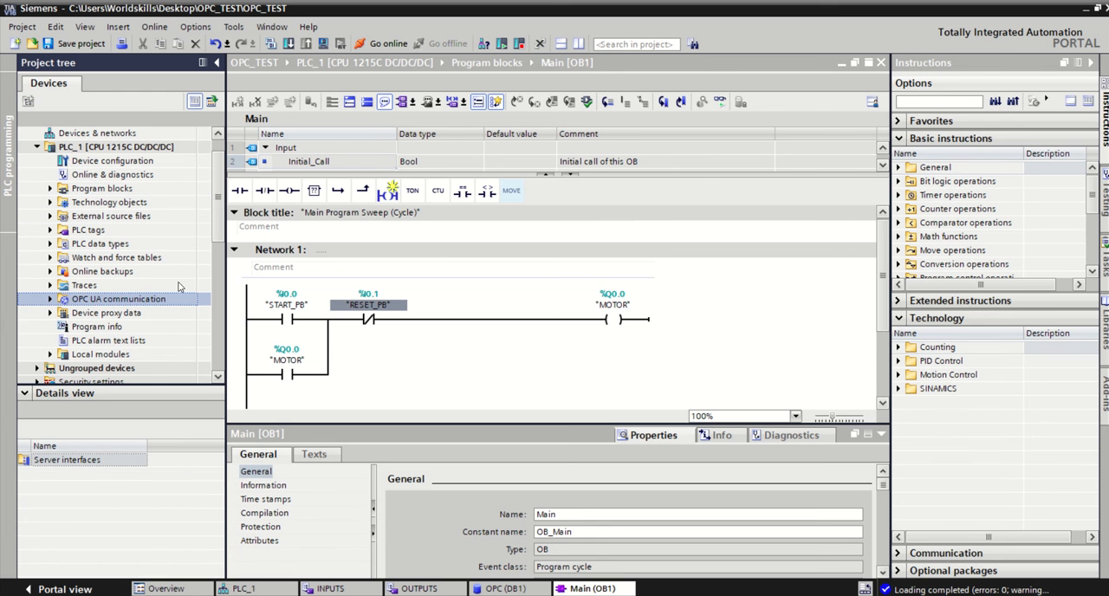
{"action": "scroll", "coordinate": [218, 246], "scroll_direction": "down", "scroll_amount": 2}
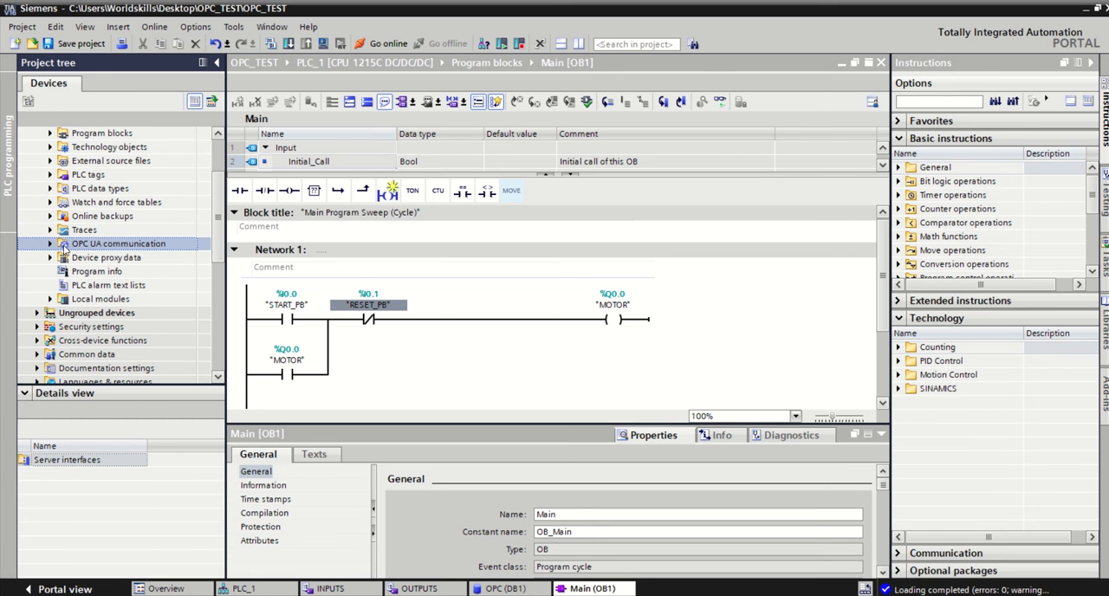
{"action": "left_click", "coordinate": [50, 244]}
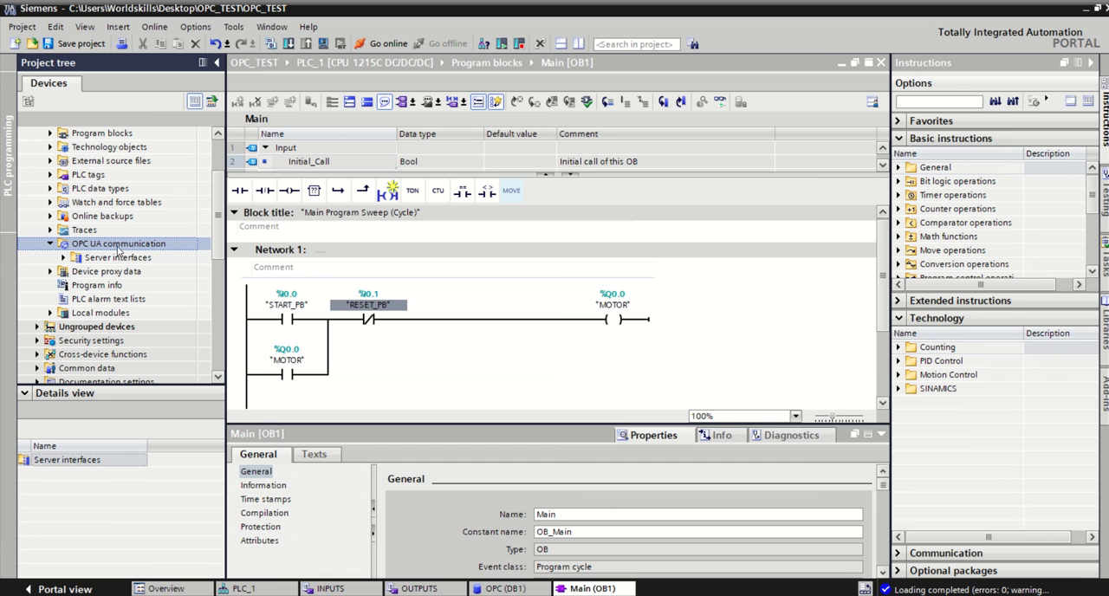
{"action": "left_click", "coordinate": [63, 258]}
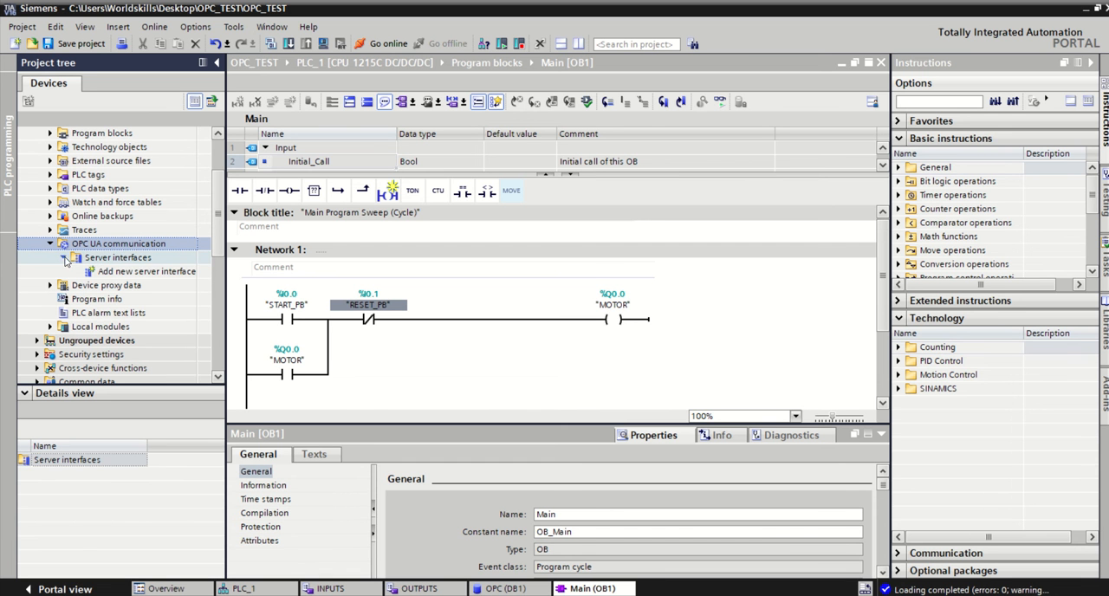
{"action": "double_click", "coordinate": [134, 272]}
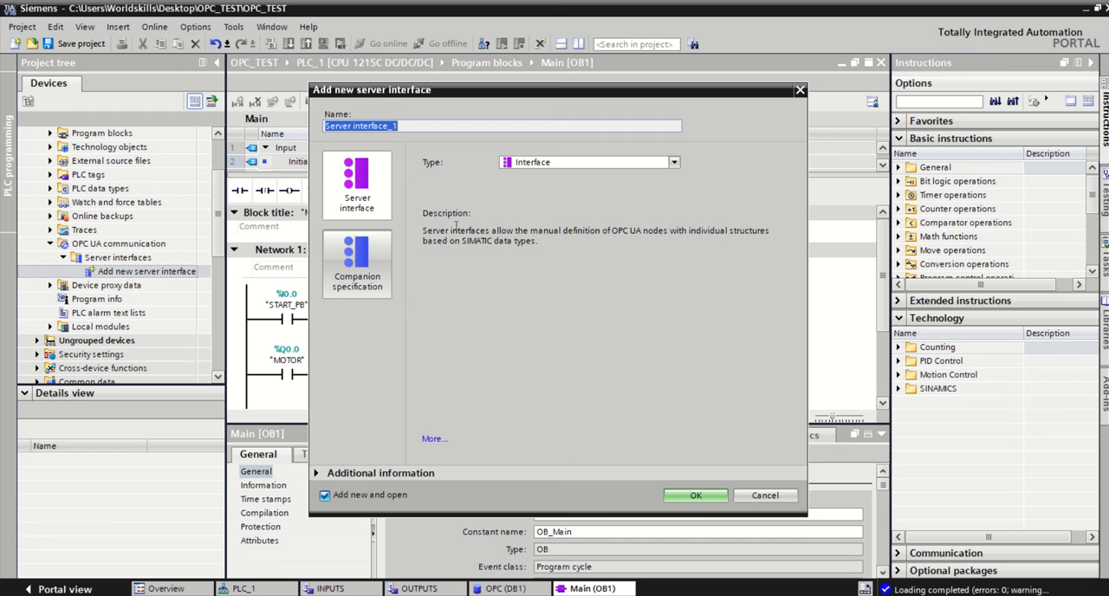
{"action": "left_click", "coordinate": [710, 492]}
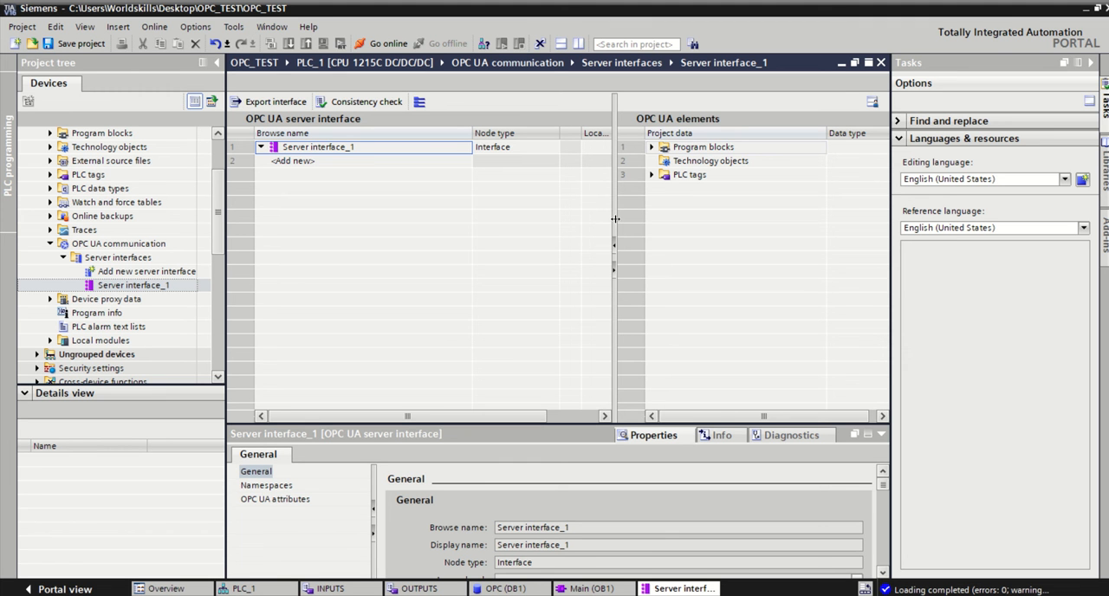
Step: Add VAR1 from the OPC [DB1] data block to the new OPC UA server interface
{"action": "left_click_drag", "start_coordinate": [614, 200], "coordinate": [576, 206]}
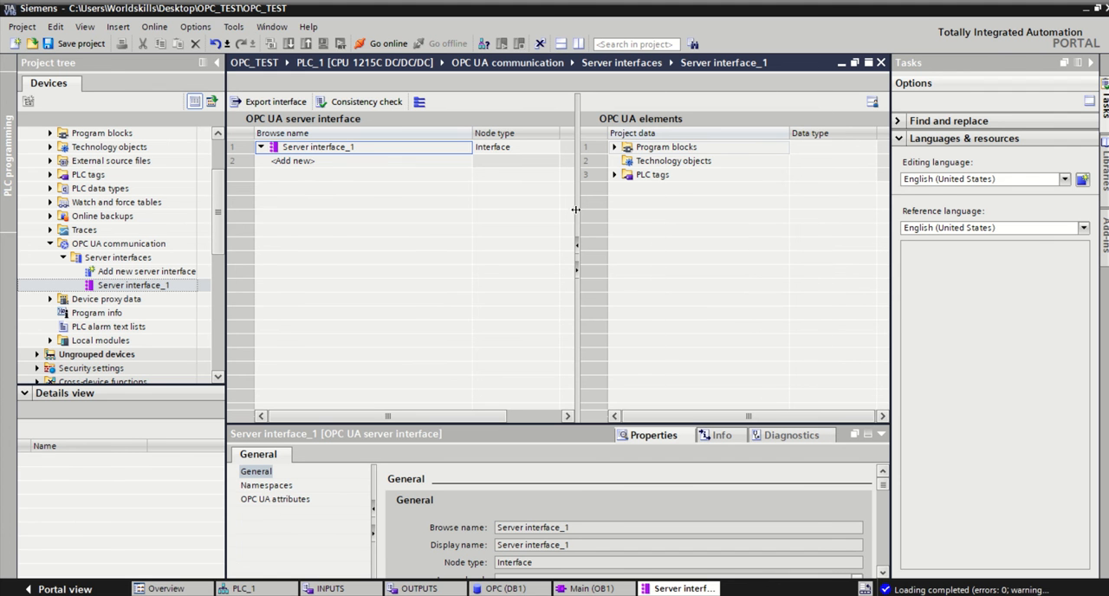
{"action": "left_click", "coordinate": [614, 174]}
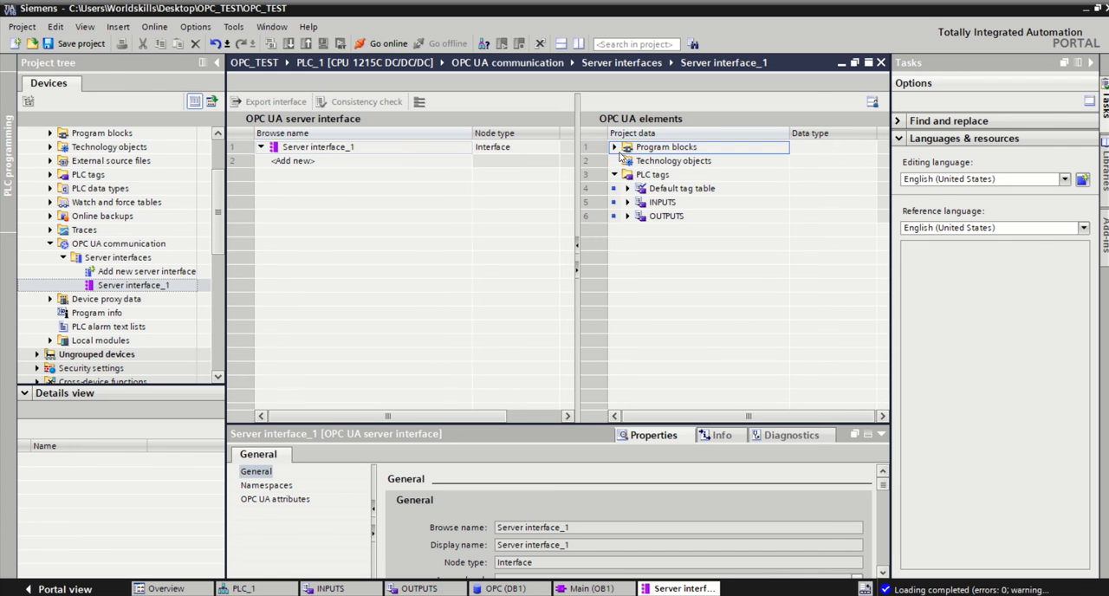
{"action": "left_click", "coordinate": [614, 146]}
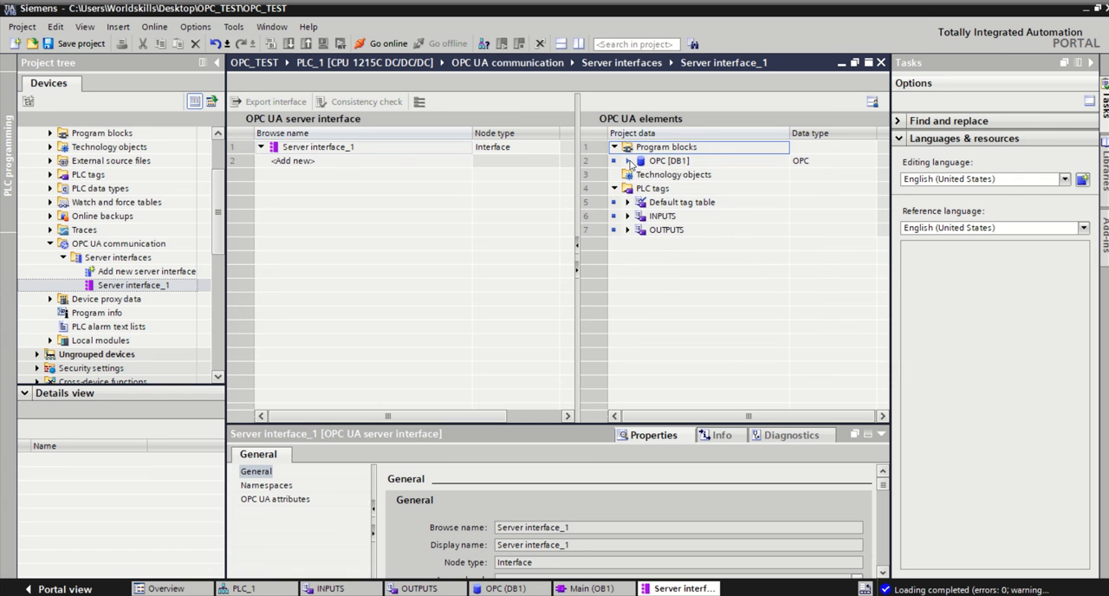
{"action": "left_click", "coordinate": [627, 161]}
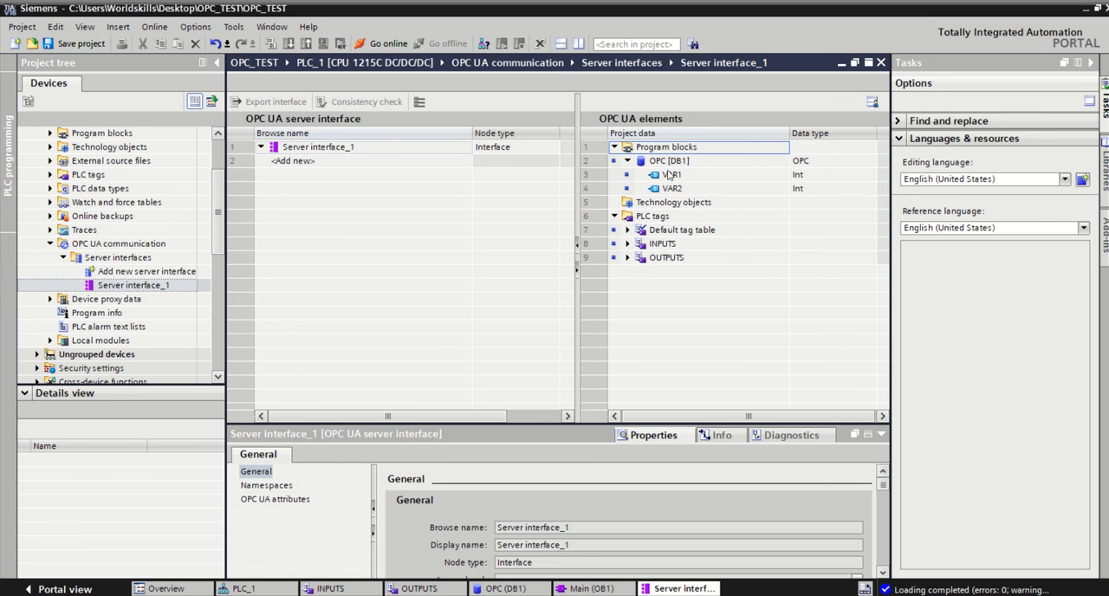
{"action": "left_click_drag", "start_coordinate": [678, 178], "coordinate": [314, 165]}
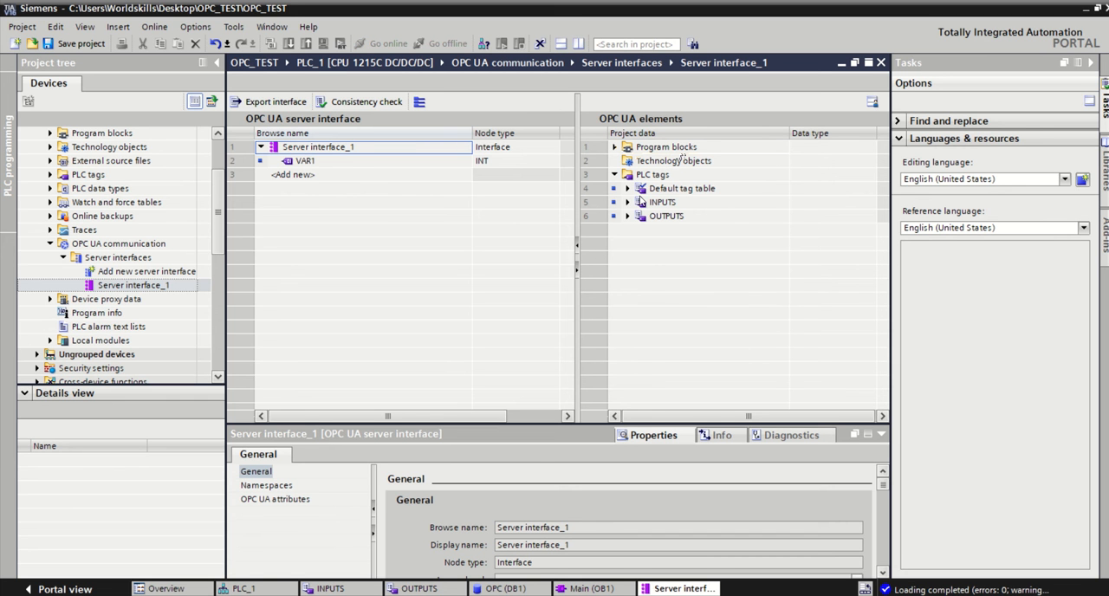
Step: Add the RESET_PB and START_PB tags from INPUTS and the MOTOR tag from OUTPUTS to the OPC UA server interface
{"action": "left_click", "coordinate": [627, 202]}
{"action": "left_click", "coordinate": [627, 230]}
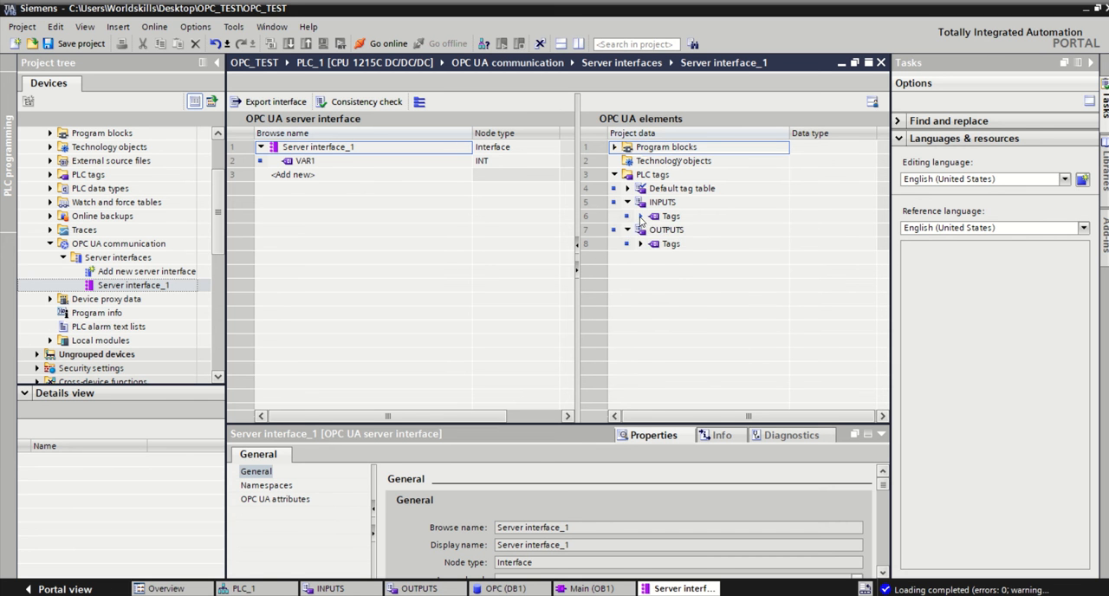
{"action": "left_click", "coordinate": [640, 216]}
{"action": "left_click", "coordinate": [640, 271]}
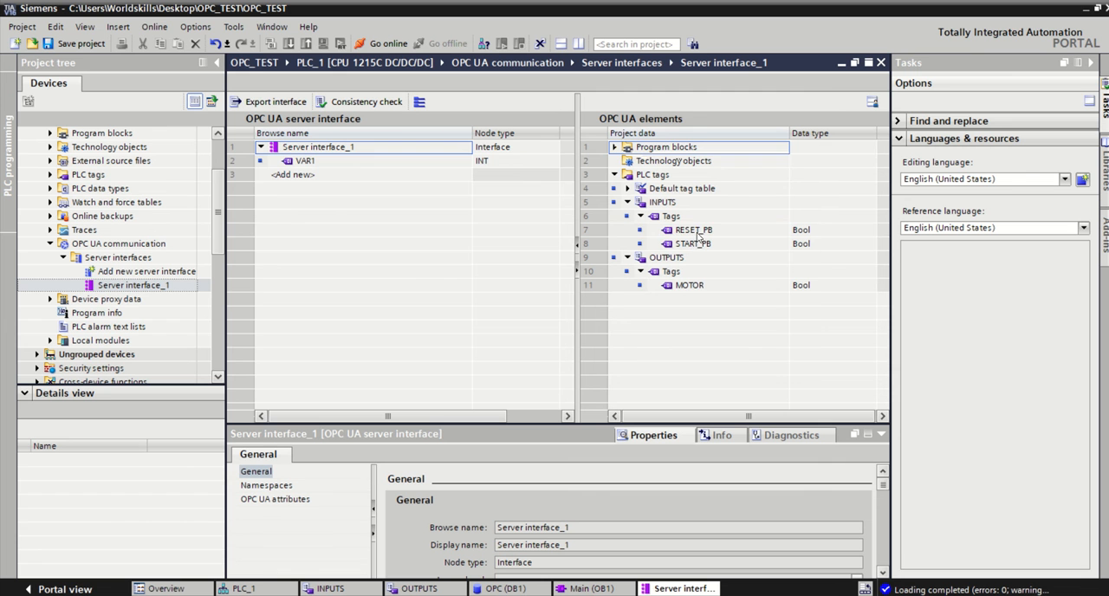
{"action": "mouse_move", "coordinate": [696, 231]}
{"action": "left_mouse_down"}
{"action": "mouse_move", "coordinate": [300, 213]}
{"action": "mouse_move", "coordinate": [303, 196]}
{"action": "left_mouse_up"}
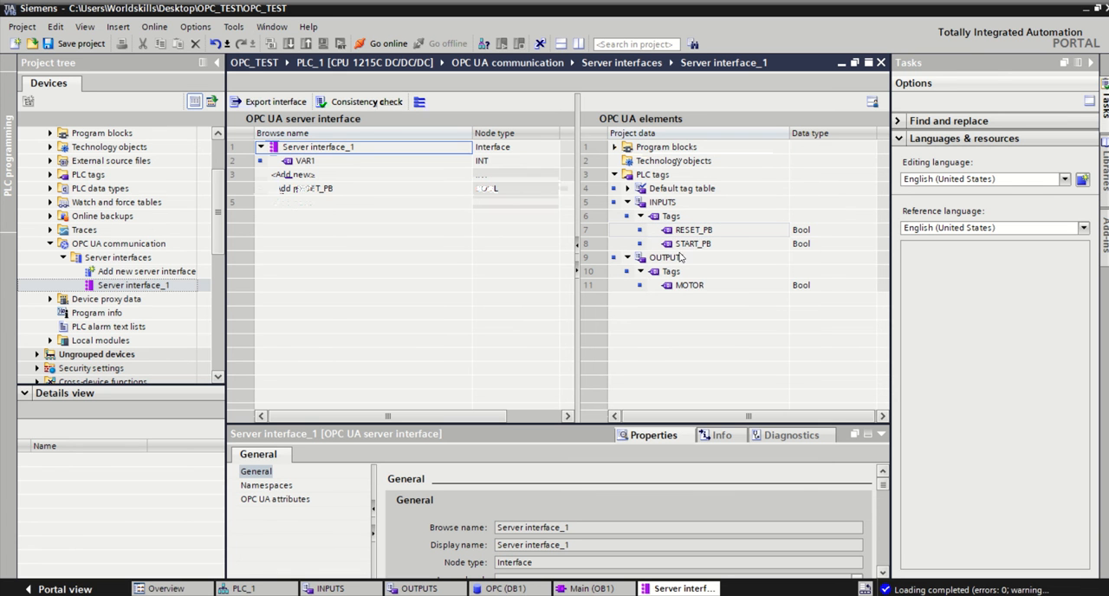
{"action": "left_click_drag", "start_coordinate": [683, 246], "coordinate": [349, 209]}
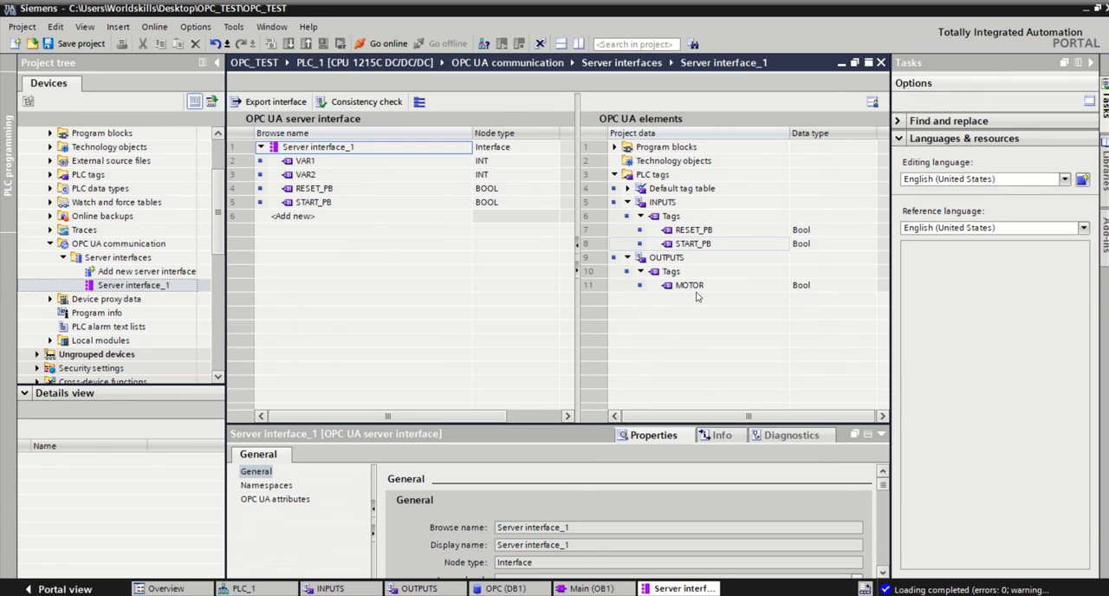
{"action": "left_click_drag", "start_coordinate": [696, 292], "coordinate": [342, 223]}
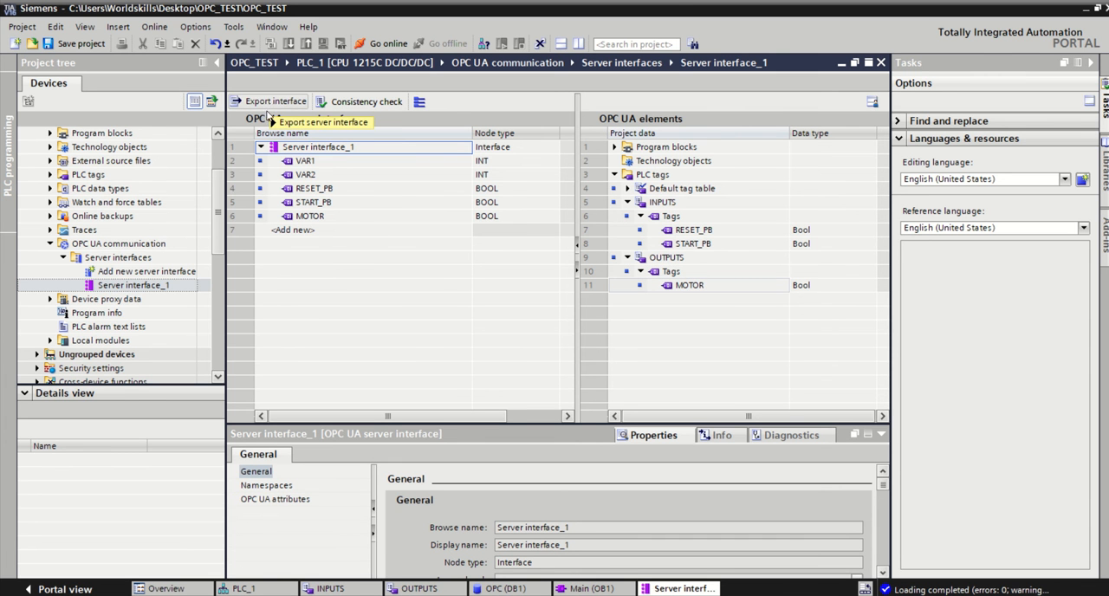
Step: Export the server interface, and download PLC_1 to the device with the modules stopped for loading
{"action": "left_click", "coordinate": [324, 216]}
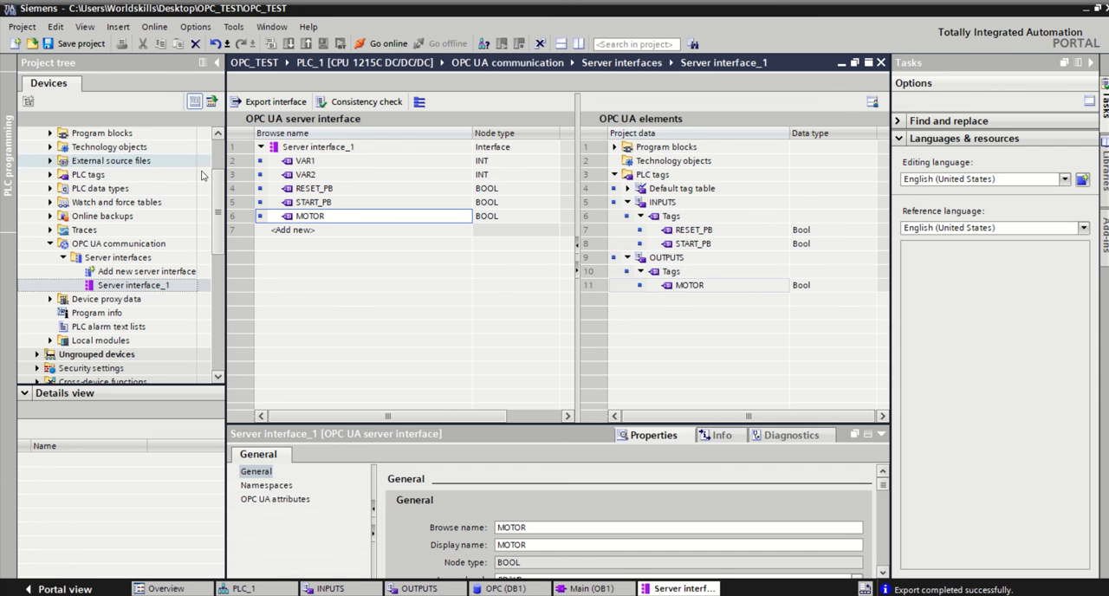
{"action": "scroll", "coordinate": [171, 163], "scroll_direction": "up", "scroll_amount": 2}
{"action": "left_click", "coordinate": [165, 174]}
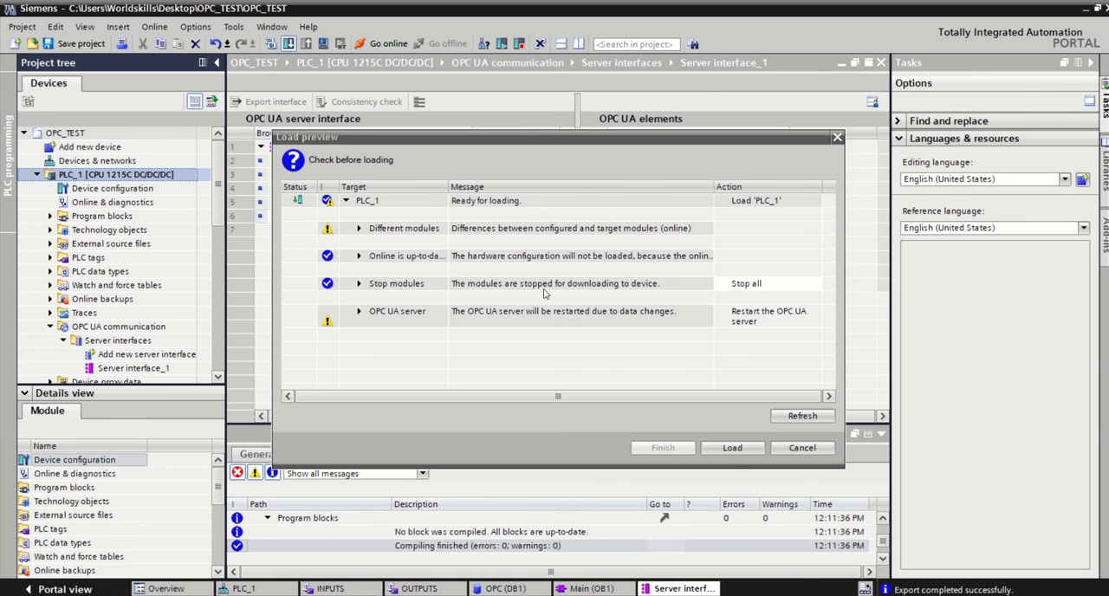
{"action": "left_click", "coordinate": [730, 449]}
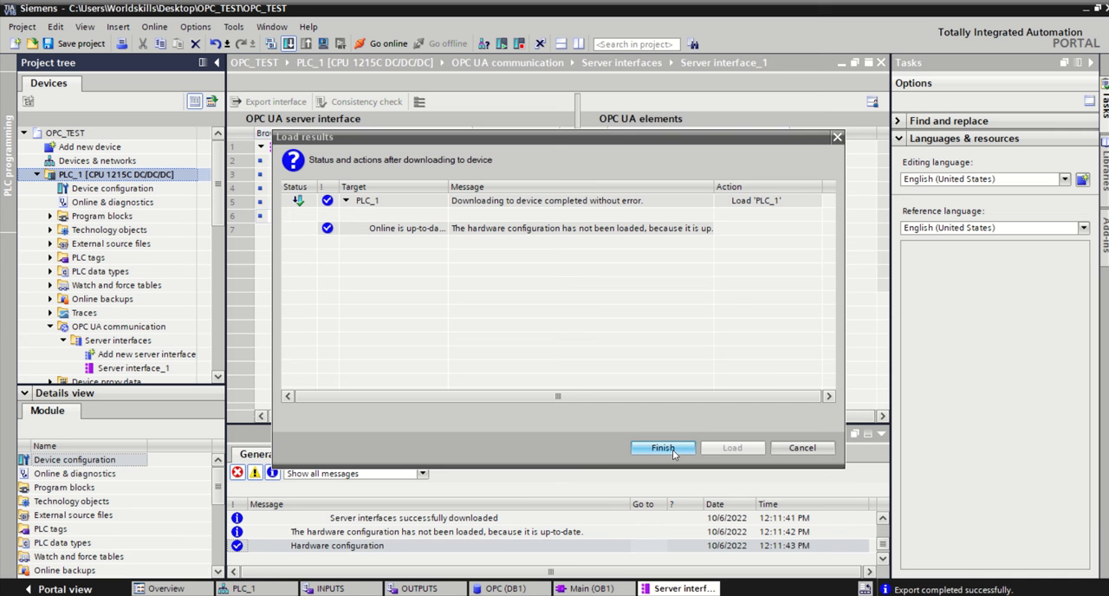
{"action": "left_click", "coordinate": [663, 447]}
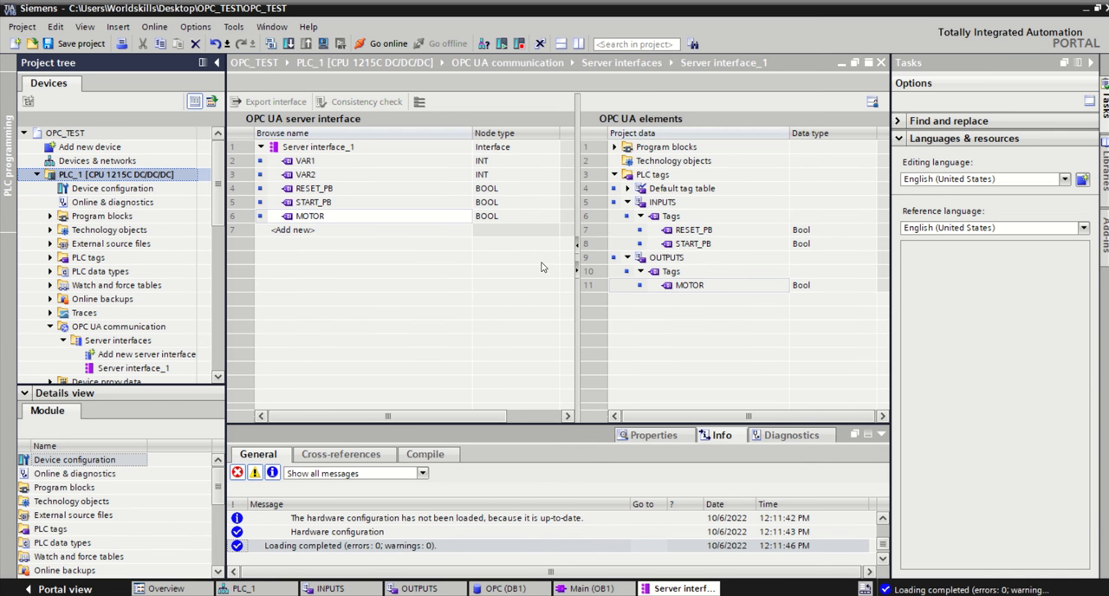
Step: Switch to UaExpert and delete the existing opc.tcp://172.29.43.177:4840 entry from the custom discovery list for adding servers
{"action": "left_click", "coordinate": [1087, 11]}
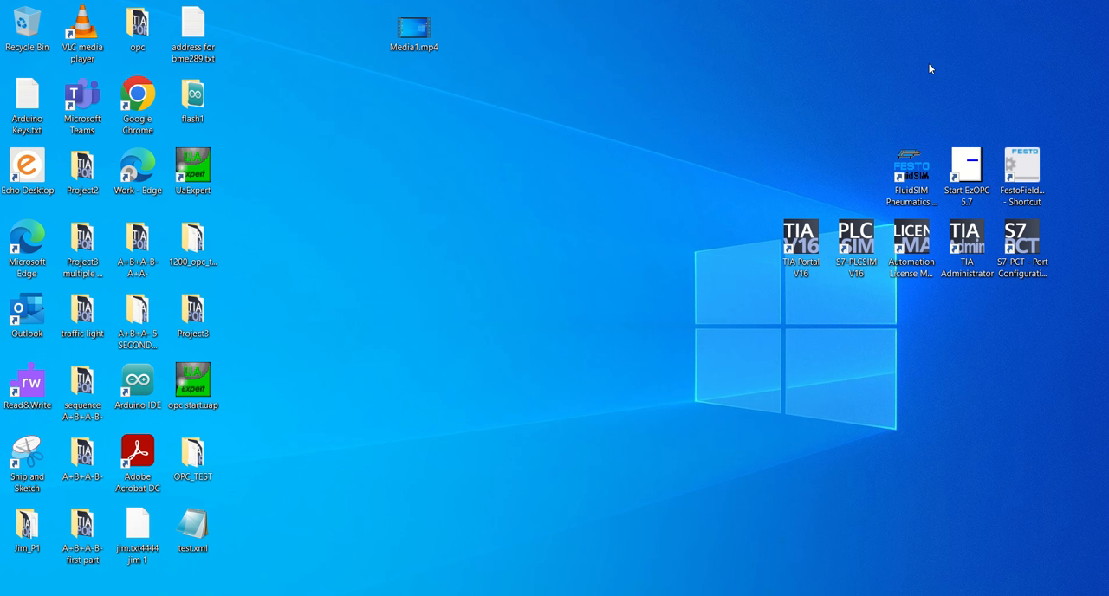
{"action": "double_click", "coordinate": [215, 176]}
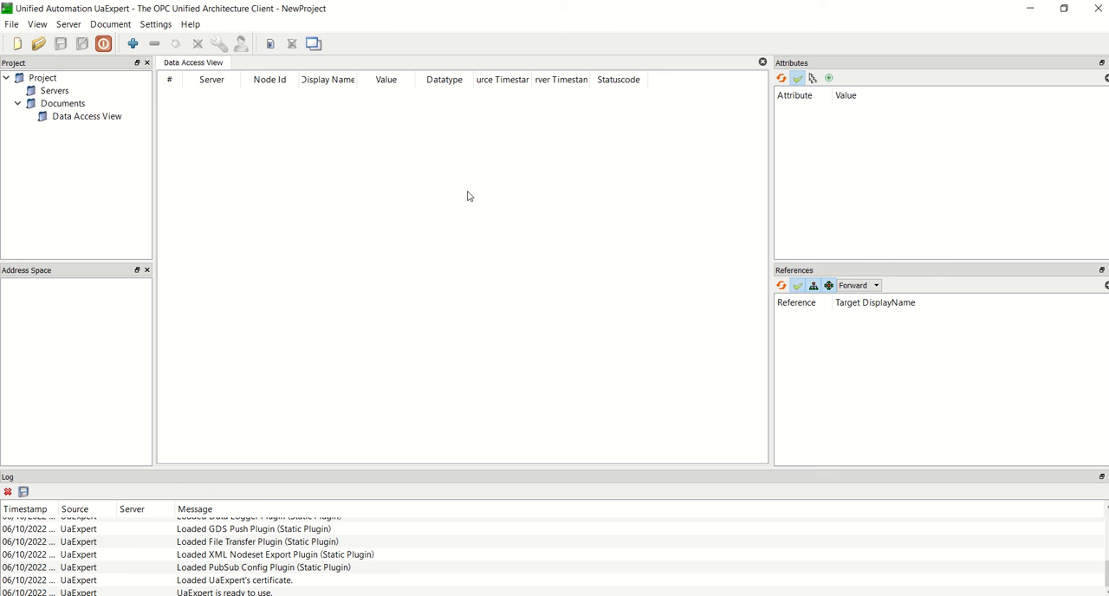
{"action": "left_click", "coordinate": [132, 43]}
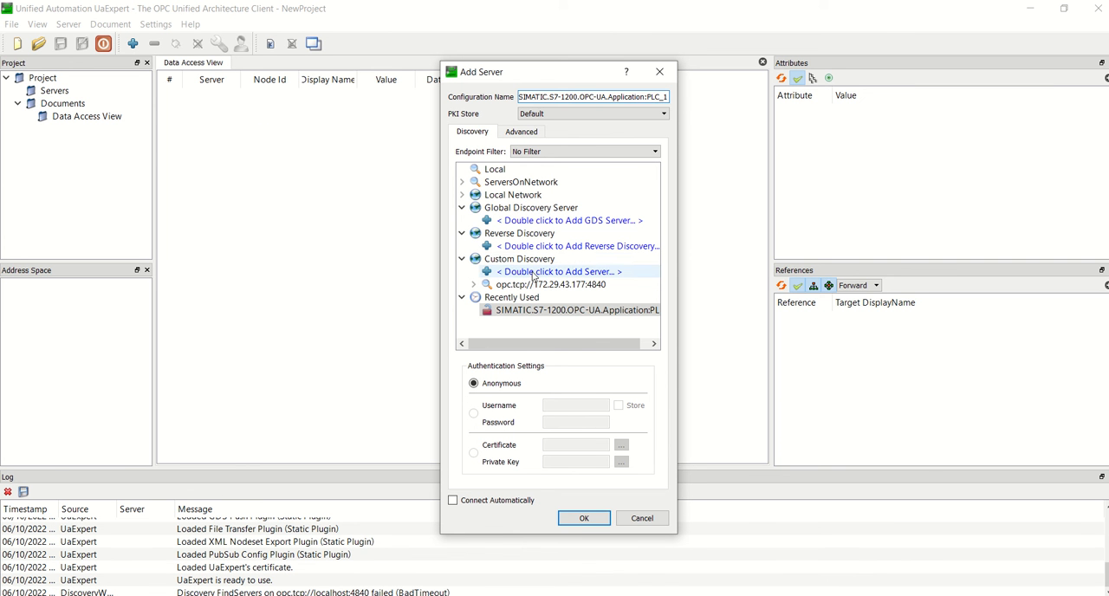
{"action": "left_click", "coordinate": [525, 288]}
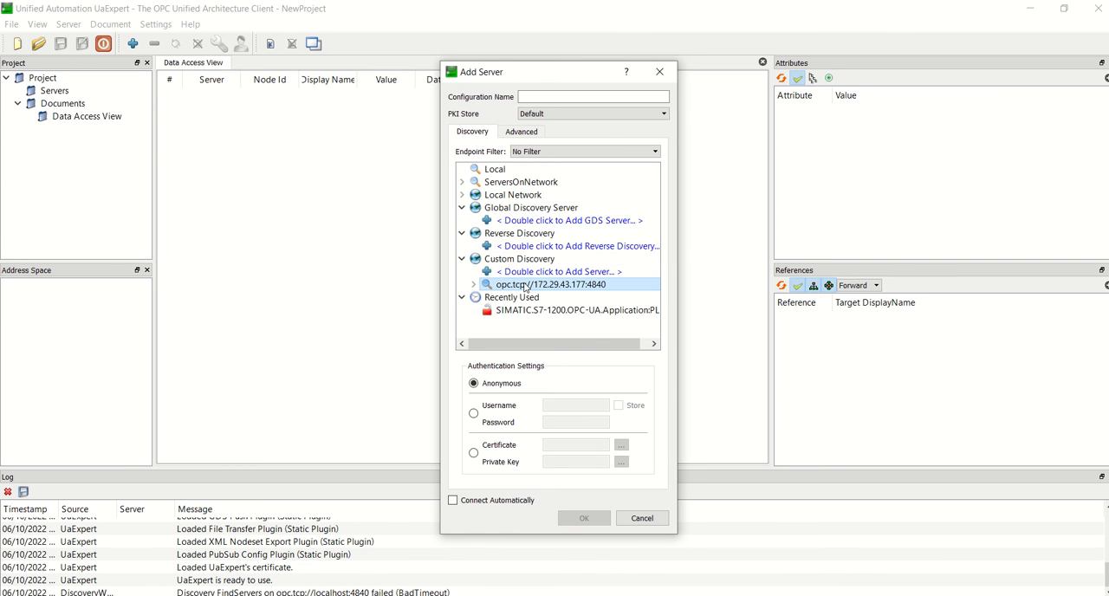
{"action": "key", "text": "Delete"}
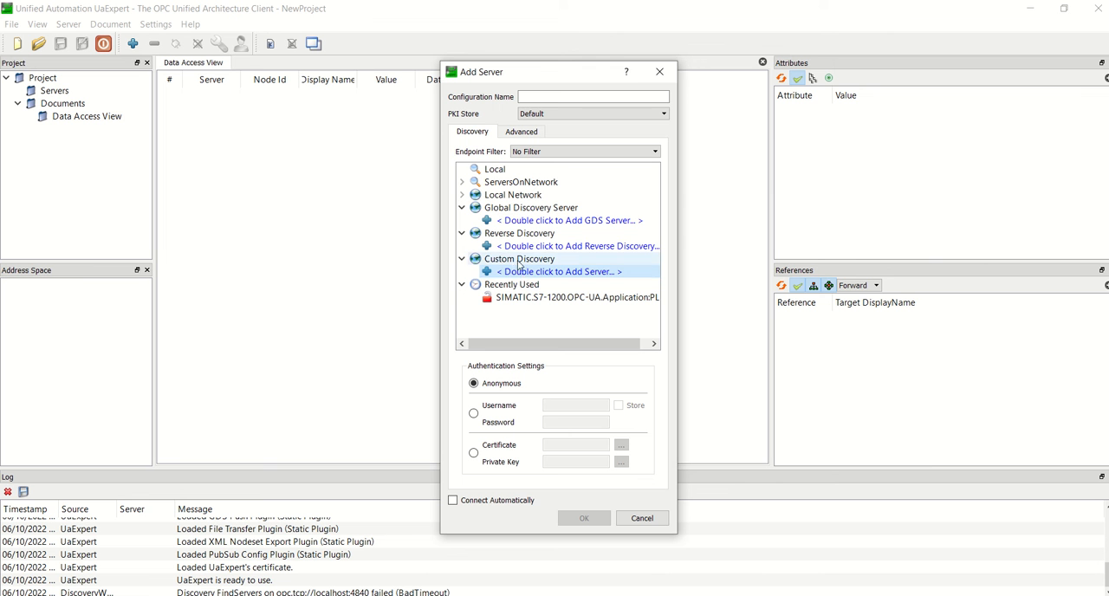
Step: Start a new custom discovery server entry and clear the default prefix from its URL
{"action": "double_click", "coordinate": [524, 271]}
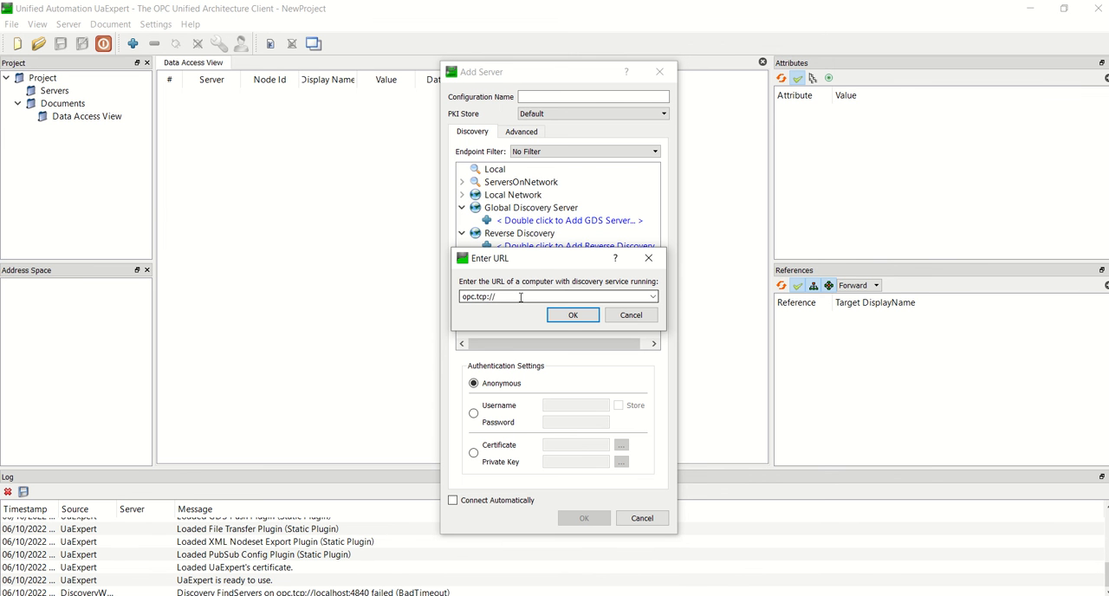
{"action": "left_click_drag", "start_coordinate": [496, 296], "coordinate": [480, 296]}
{"action": "key", "text": "ctrl+a"}
{"action": "key", "text": "BackSpace"}
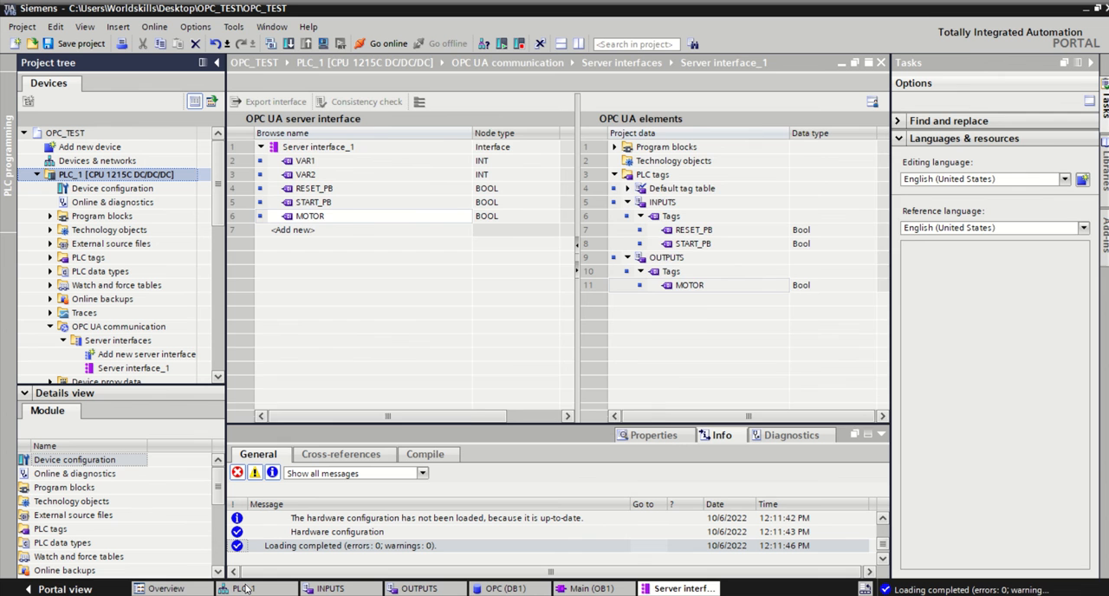
Step: Switch to TIA Portal and copy the OPC UA server address from PLC_1's server properties
{"action": "left_click", "coordinate": [247, 589]}
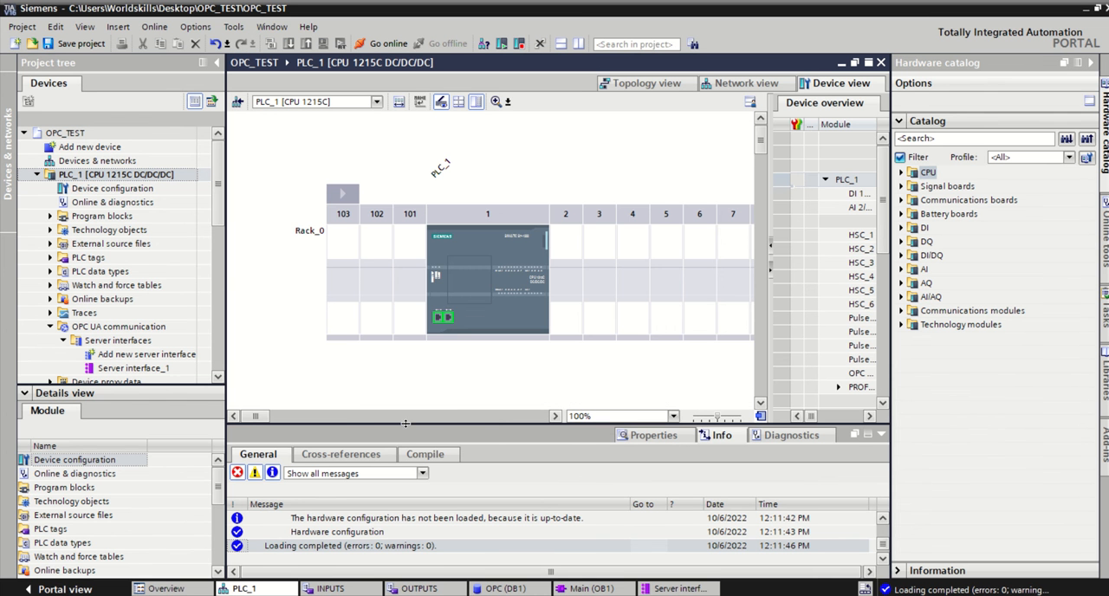
{"action": "left_click_drag", "start_coordinate": [406, 424], "coordinate": [457, 266]}
{"action": "left_click", "coordinate": [498, 225]}
{"action": "double_click", "coordinate": [497, 234]}
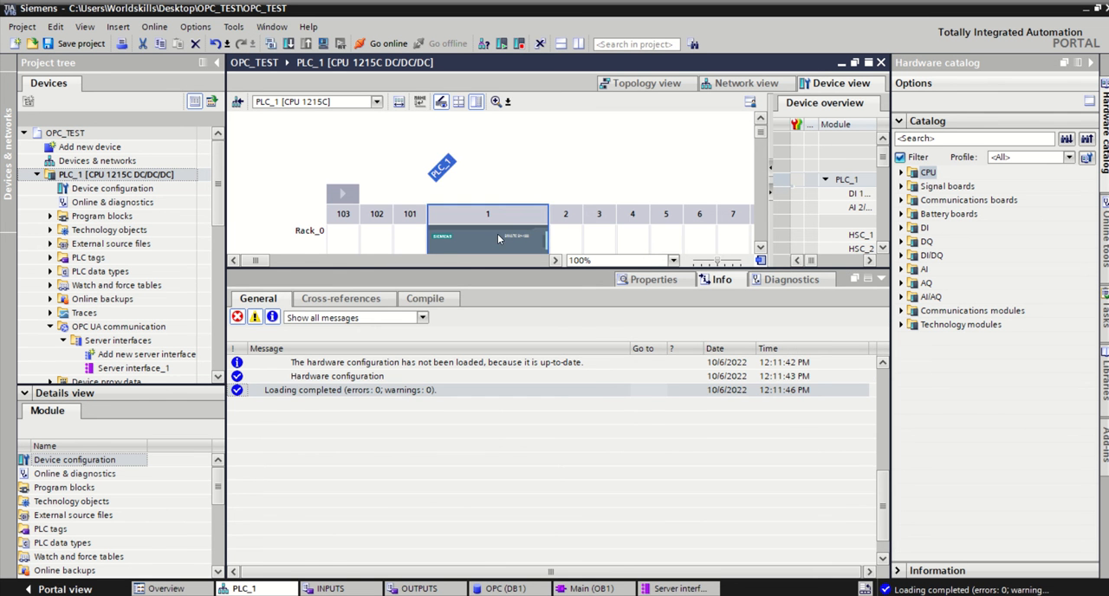
{"action": "left_click", "coordinate": [260, 427]}
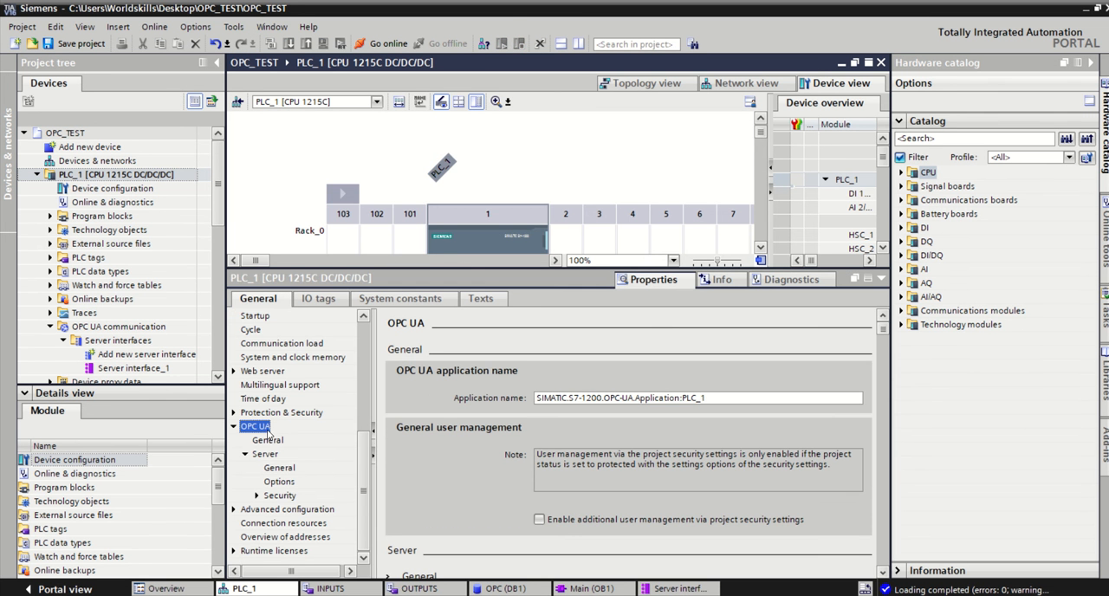
{"action": "left_click", "coordinate": [265, 454]}
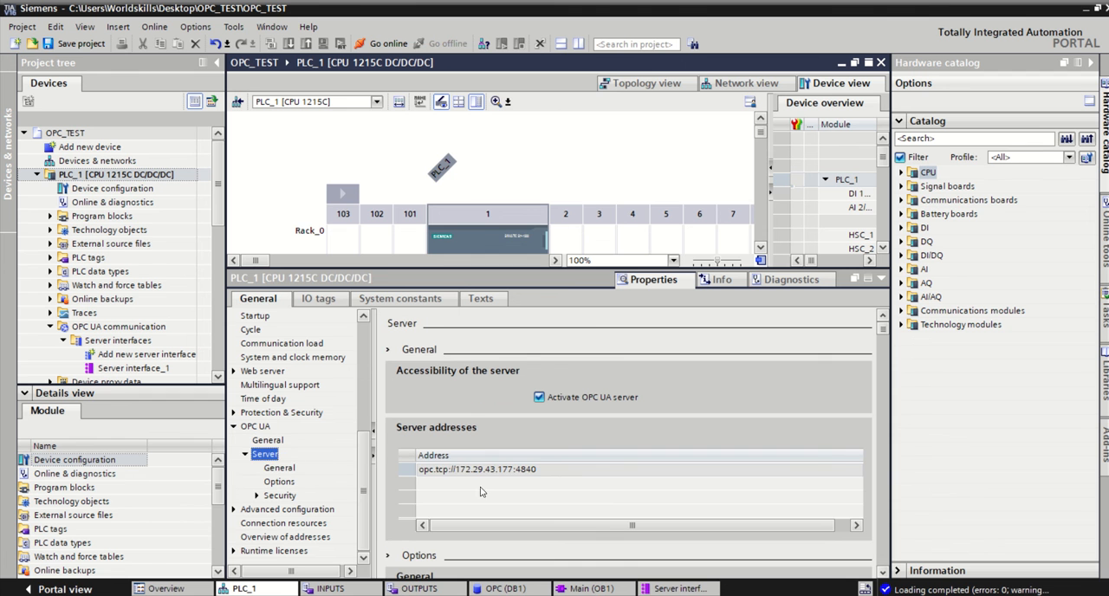
{"action": "left_click", "coordinate": [541, 469]}
{"action": "left_click", "coordinate": [540, 469]}
{"action": "key", "text": "ctrl+c"}
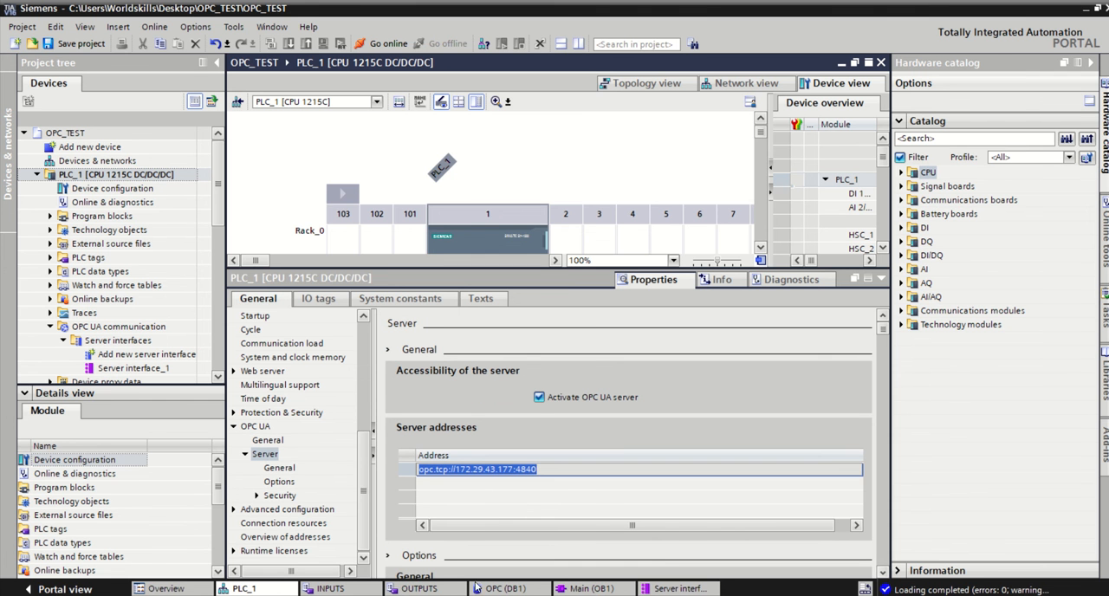
Step: Return to UaExpert and enter opc.tcp://172.29.43.177:4840 as the discovery server URL
{"action": "mouse_move", "coordinate": [522, 595]}
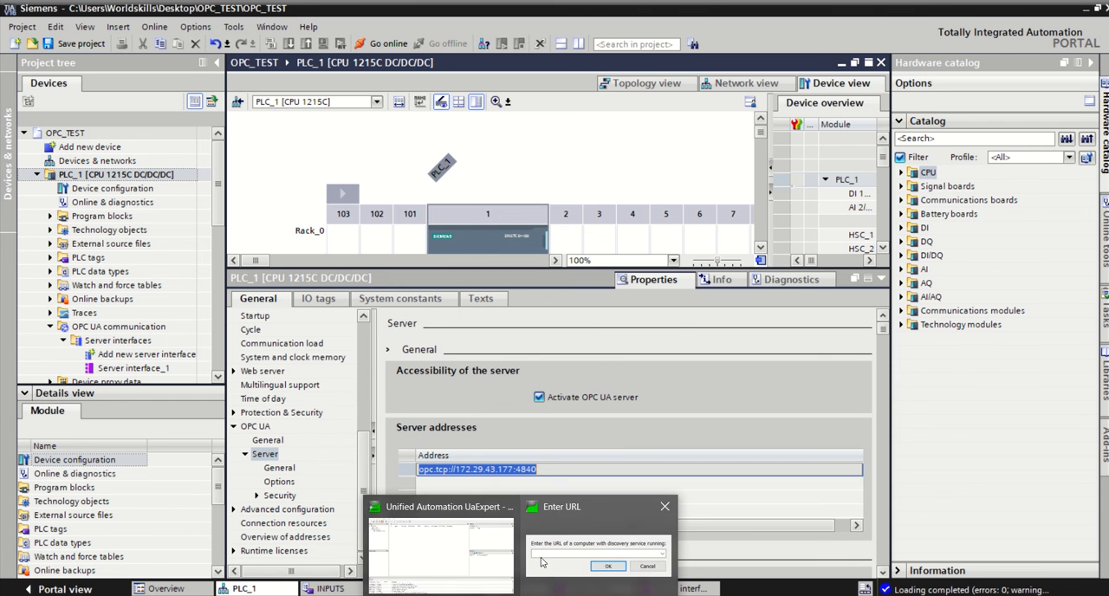
{"action": "left_click", "coordinate": [541, 560]}
{"action": "key", "text": "ctrl+v"}
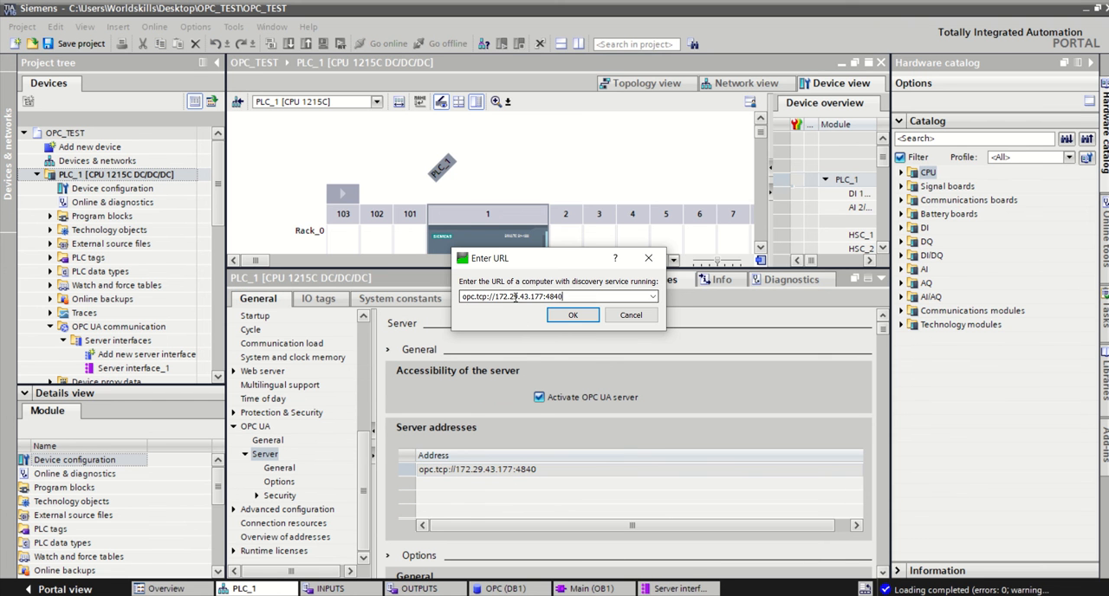
{"action": "left_click", "coordinate": [555, 316]}
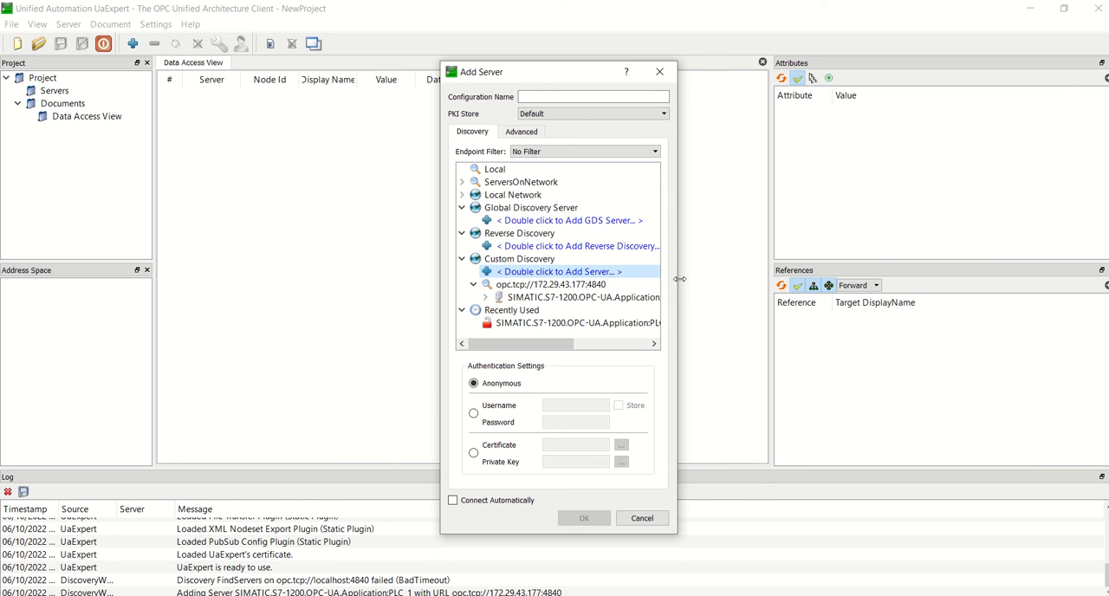
Step: Add the discovered SIMATIC.S7-1200 PLC_1 server using its None - None endpoint with anonymous authentication
{"action": "left_click_drag", "start_coordinate": [678, 279], "coordinate": [752, 279]}
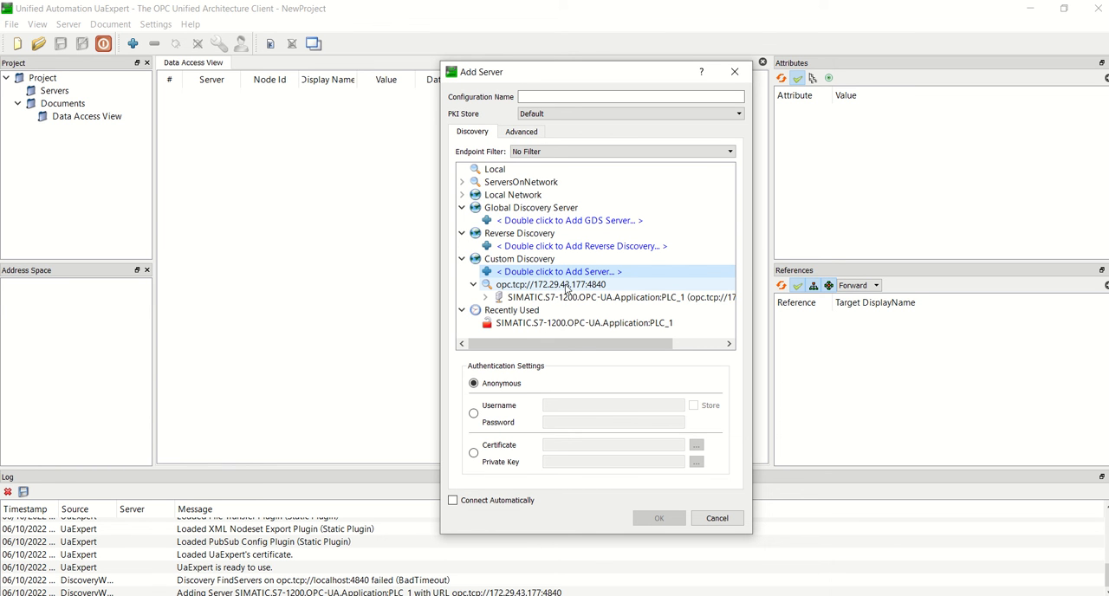
{"action": "left_click", "coordinate": [486, 297]}
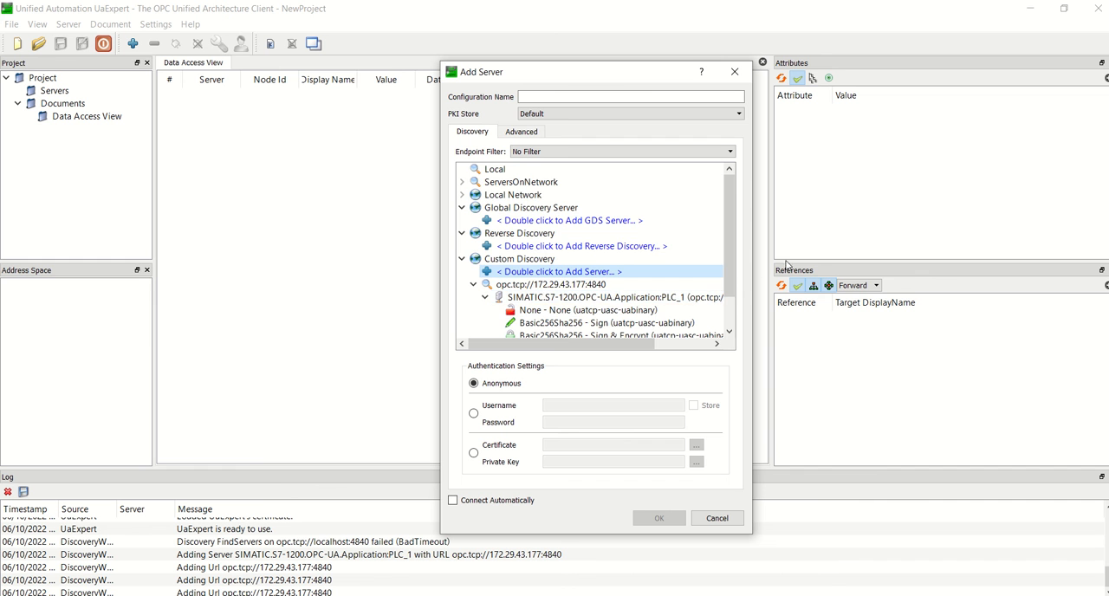
{"action": "scroll", "coordinate": [555, 268], "scroll_direction": "down", "scroll_amount": 1}
{"action": "left_click", "coordinate": [551, 273]}
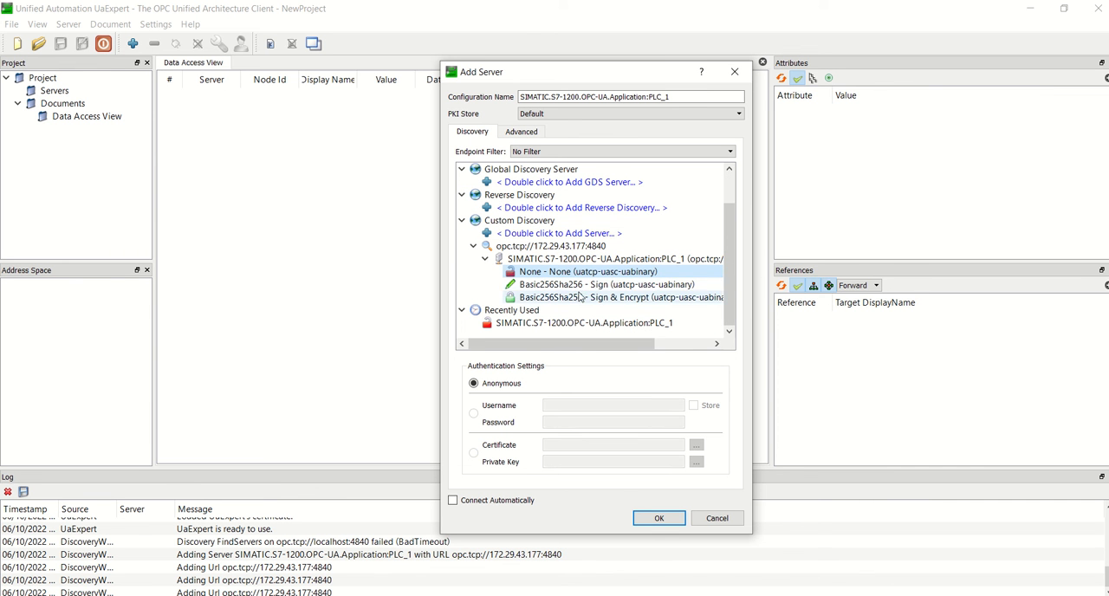
{"action": "left_click", "coordinate": [658, 517]}
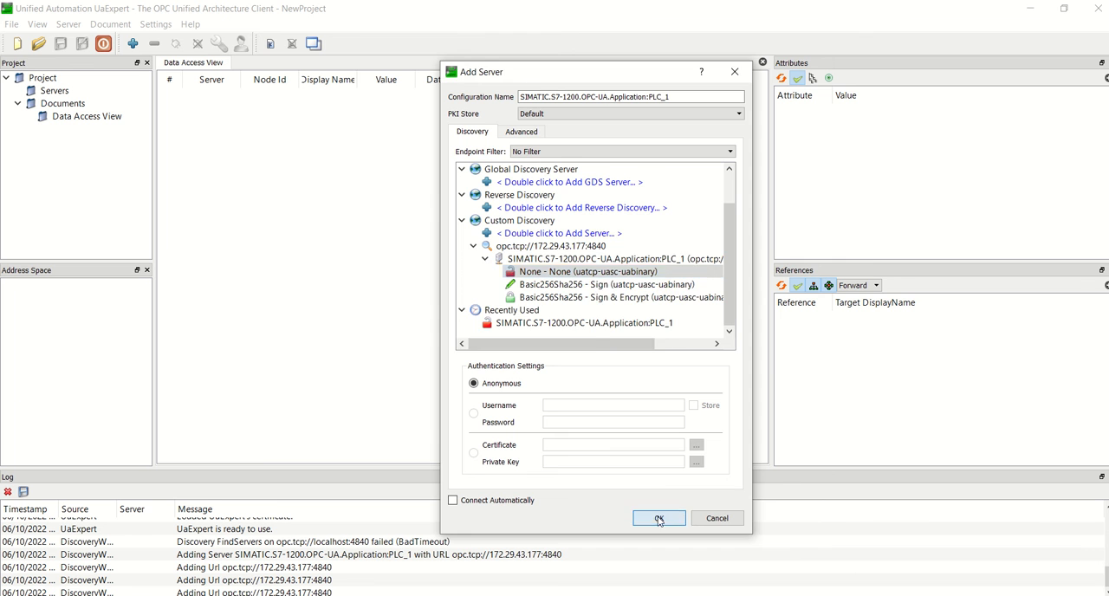
{"action": "left_click", "coordinate": [606, 329]}
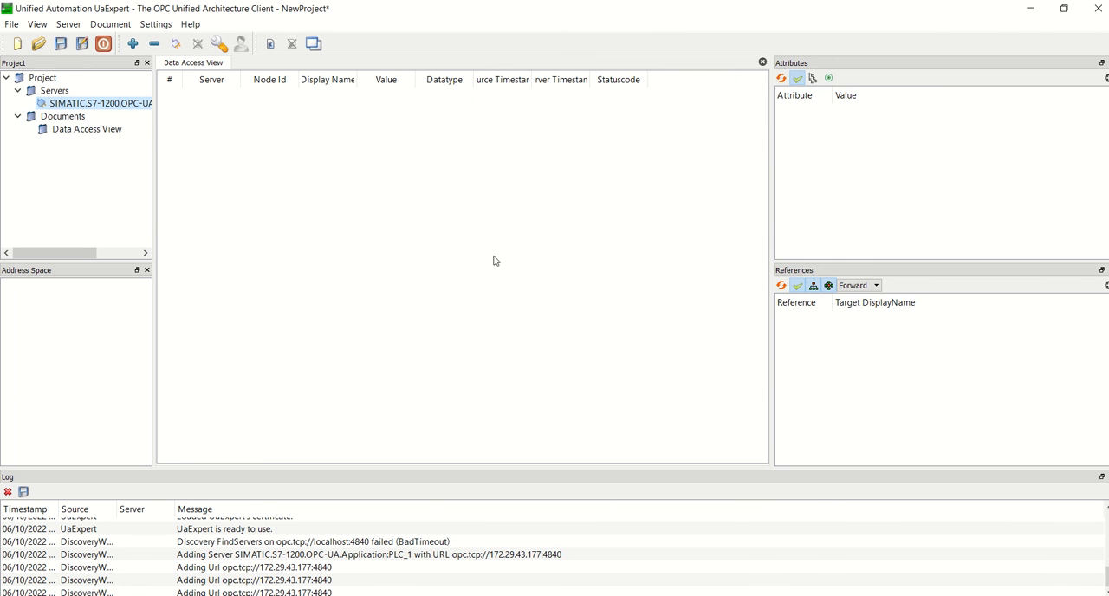
Step: Connect to the SIMATIC.S7-1200 server and trust its PLC-1/OPCUA-1 certificate
{"action": "right_click", "coordinate": [74, 105]}
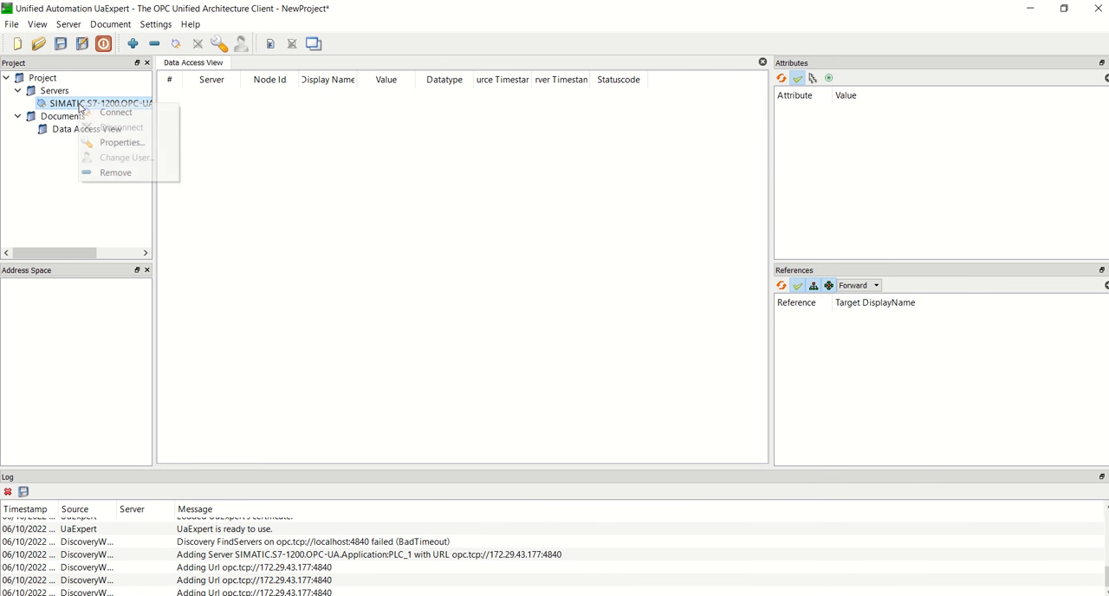
{"action": "left_click", "coordinate": [97, 116]}
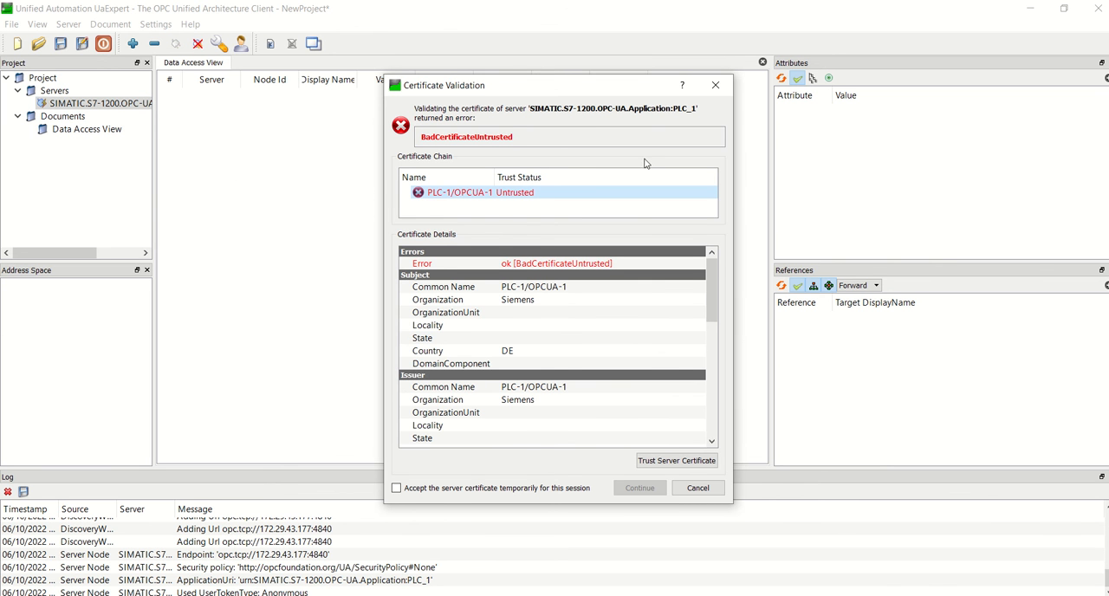
{"action": "left_click", "coordinate": [655, 465]}
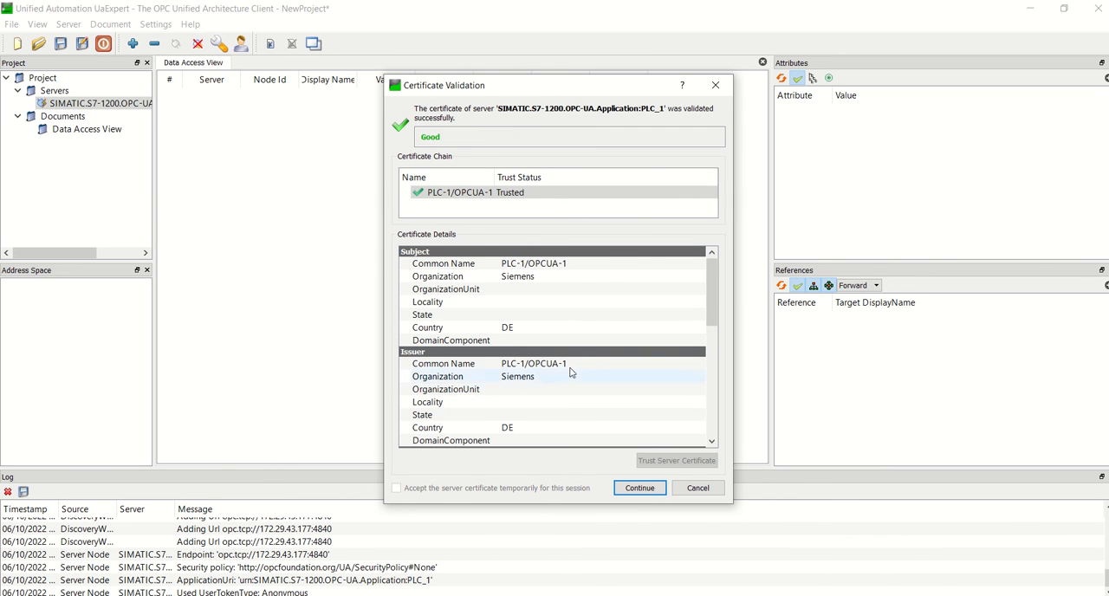
{"action": "left_click", "coordinate": [641, 489]}
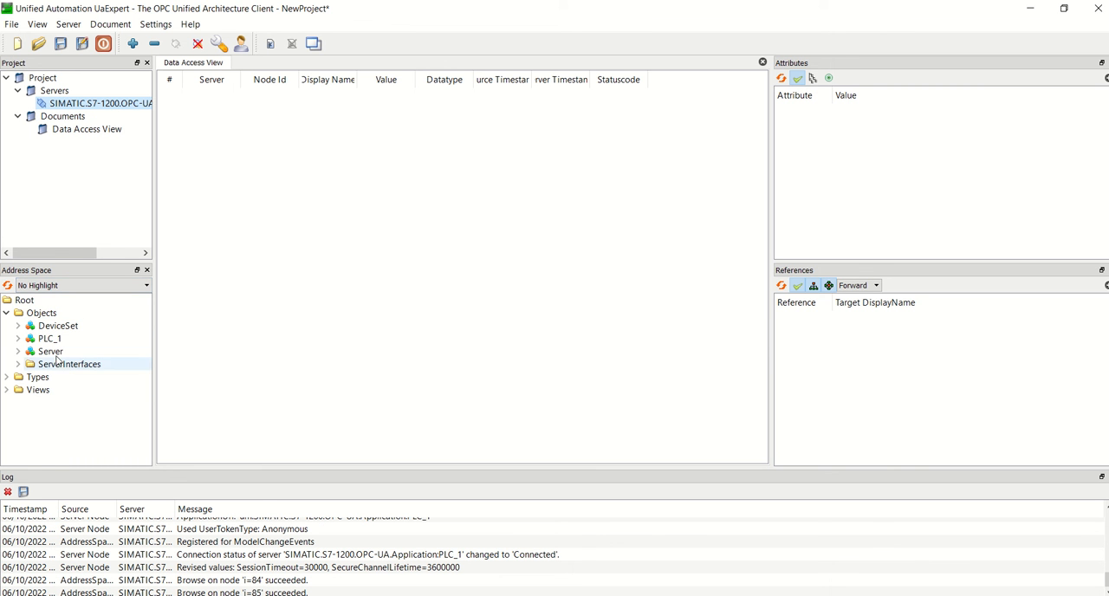
Step: Examine the device information nodes under PLC_1 in the address space, then collapse them
{"action": "left_click", "coordinate": [19, 339]}
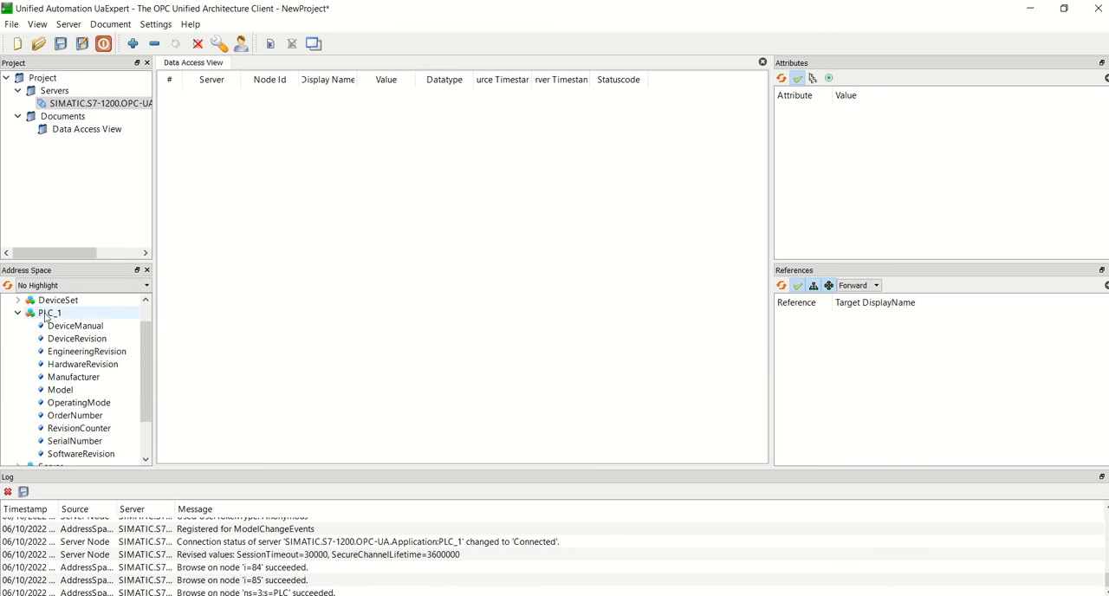
{"action": "left_click_drag", "start_coordinate": [145, 365], "coordinate": [143, 339]}
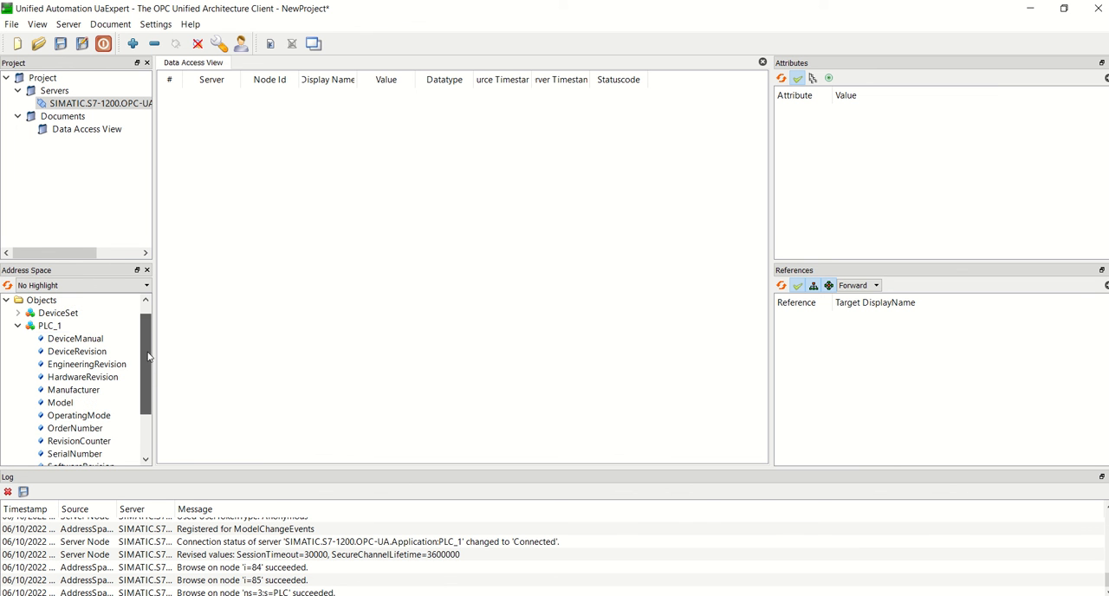
{"action": "left_click", "coordinate": [18, 326]}
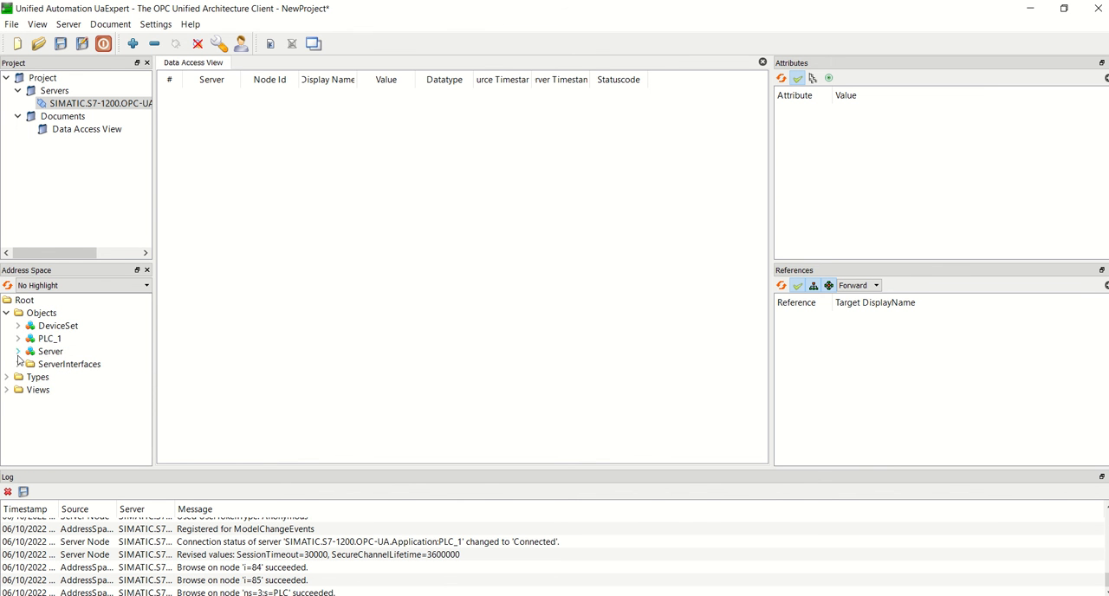
Step: Add MOTOR, RESET_PB, START_PB, VAR1 and VAR2 from Server interface_1 to the Data Access View
{"action": "left_click", "coordinate": [18, 363]}
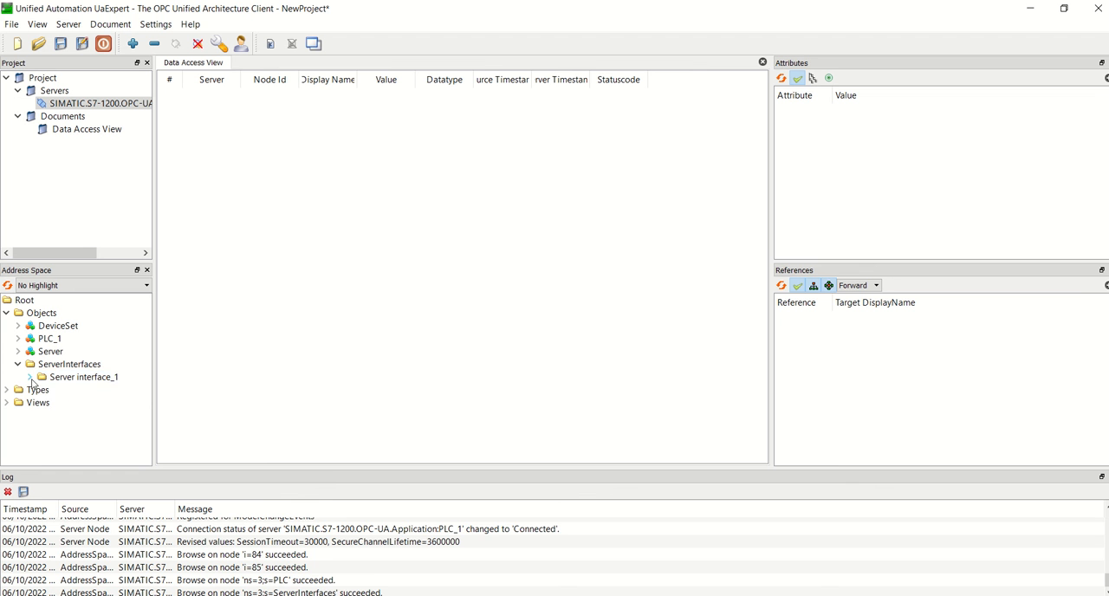
{"action": "left_click", "coordinate": [30, 376]}
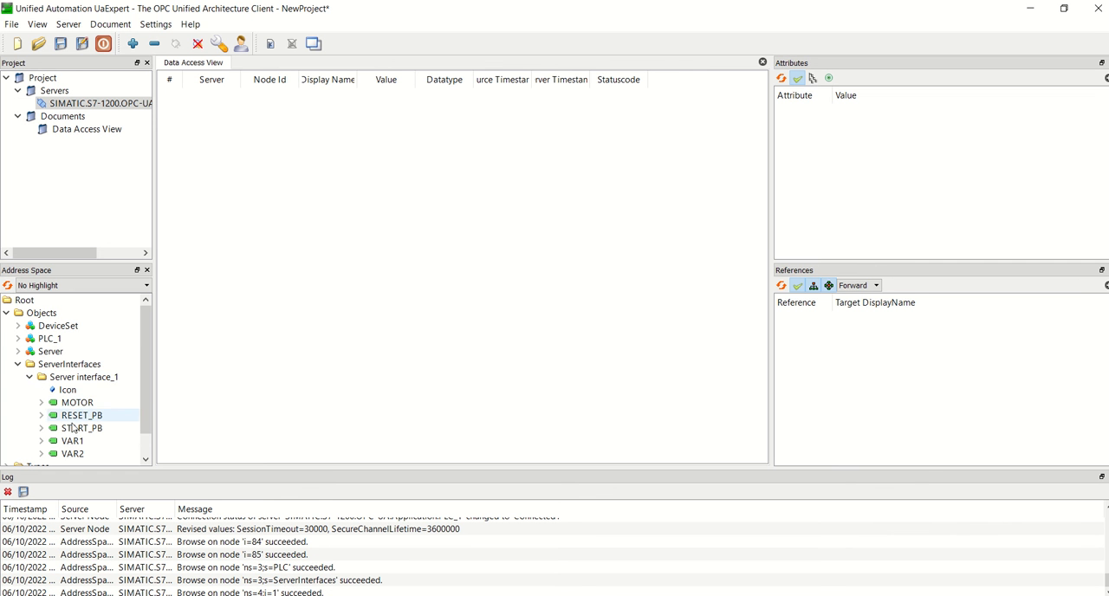
{"action": "left_click_drag", "start_coordinate": [75, 403], "coordinate": [234, 140]}
{"action": "left_click_drag", "start_coordinate": [82, 415], "coordinate": [218, 143]}
{"action": "left_click_drag", "start_coordinate": [84, 428], "coordinate": [225, 159]}
{"action": "left_click_drag", "start_coordinate": [73, 453], "coordinate": [206, 155]}
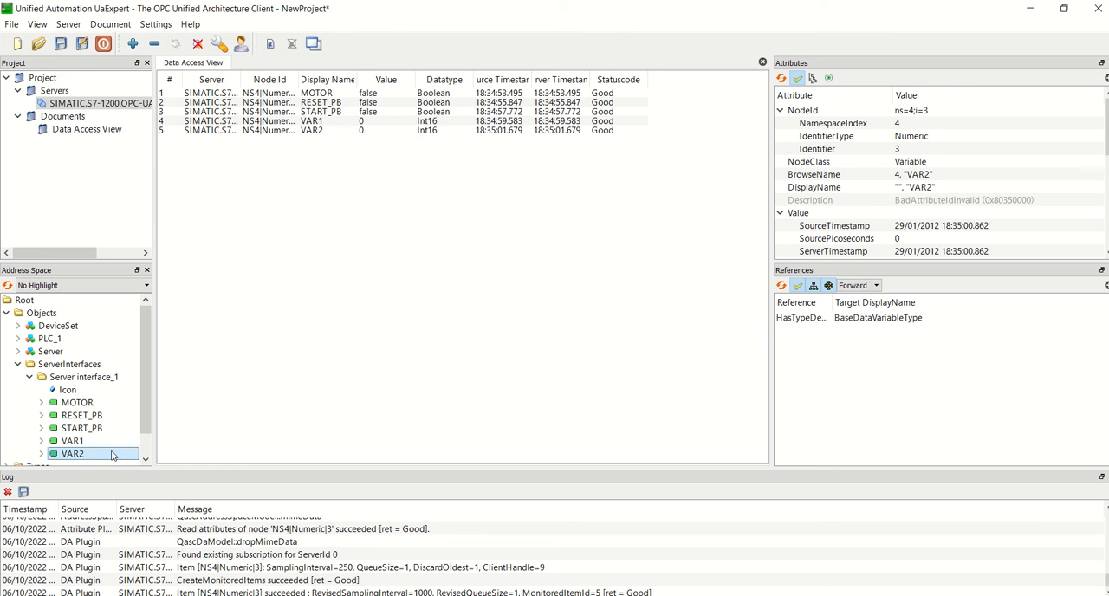
{"action": "left_click", "coordinate": [71, 453]}
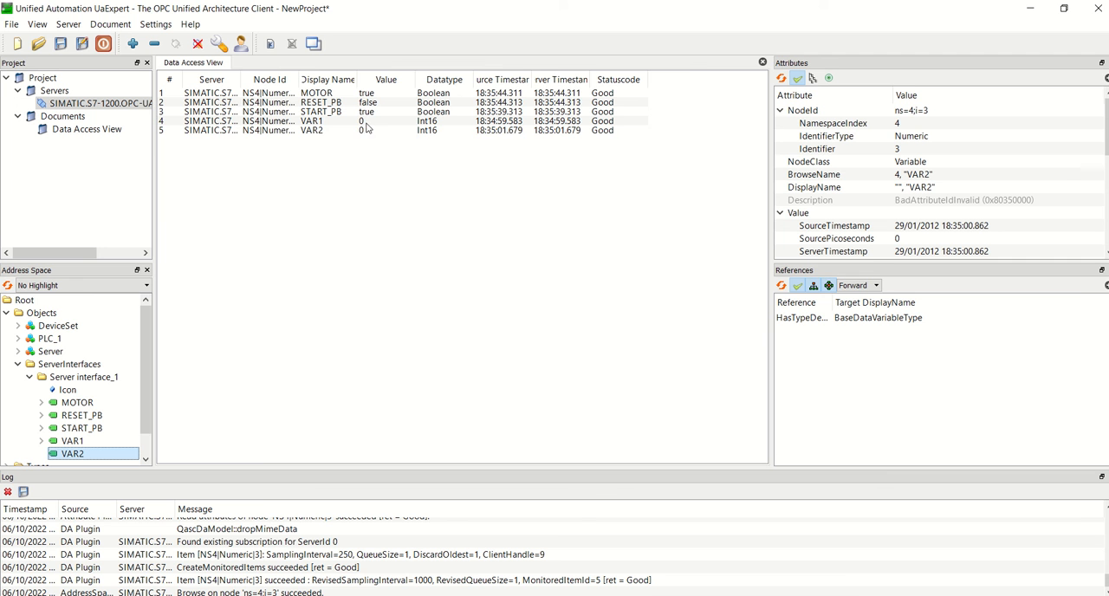
Step: Write the value 50 to VAR2 in the Data Access View
{"action": "double_click", "coordinate": [374, 131]}
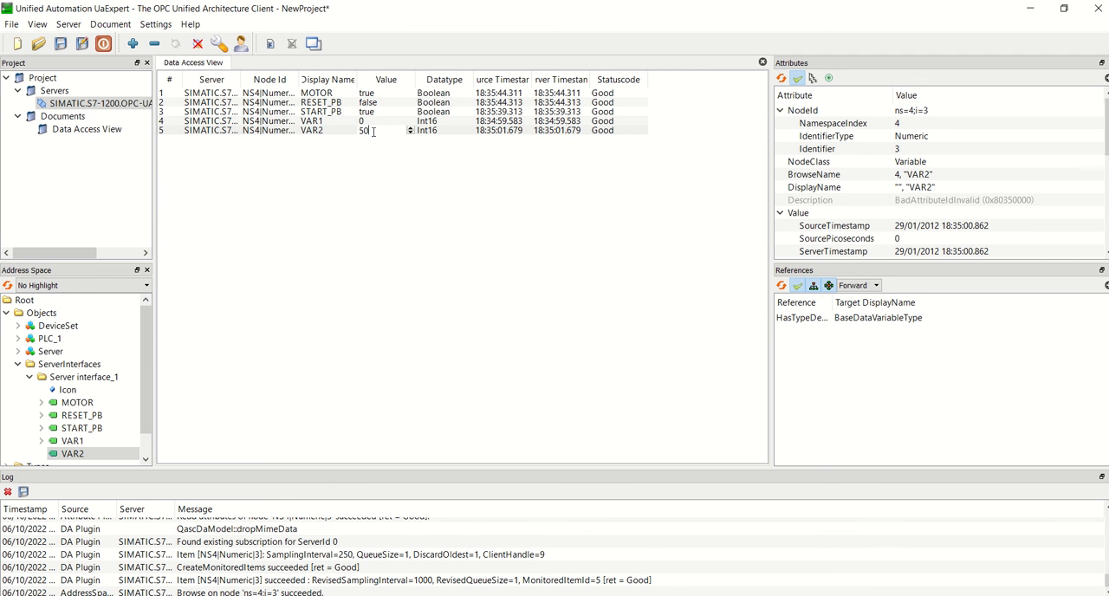
{"action": "key", "text": "Return"}
{"action": "left_click", "coordinate": [372, 133]}
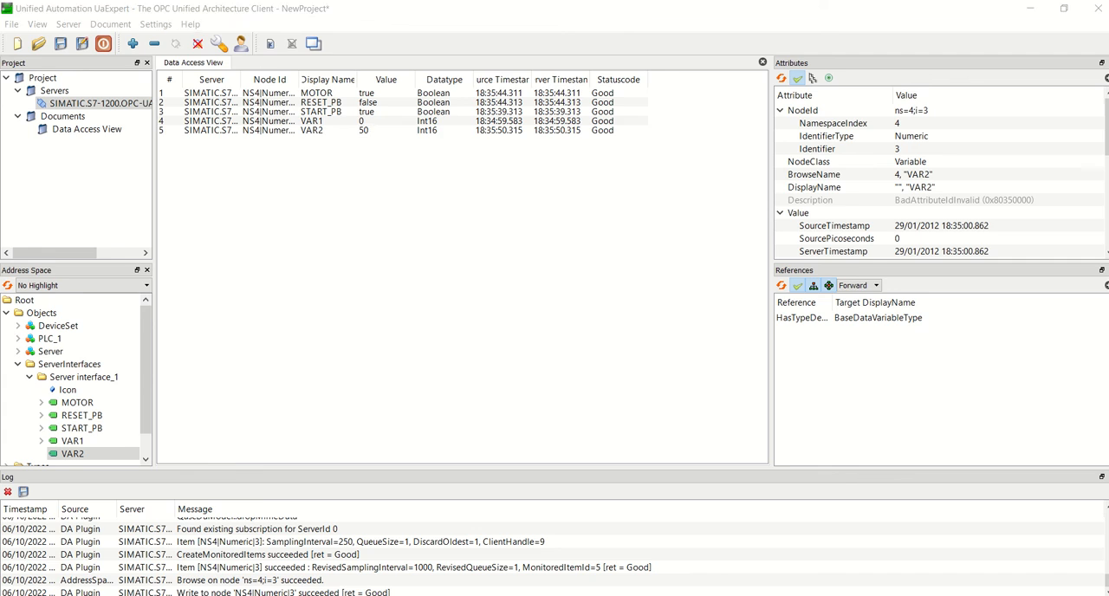
Step: Switch to TIA Portal, go online with PLC_1 and monitor the actual values in the OPC [DB1] data block
{"action": "key", "text": "alt+Tab"}
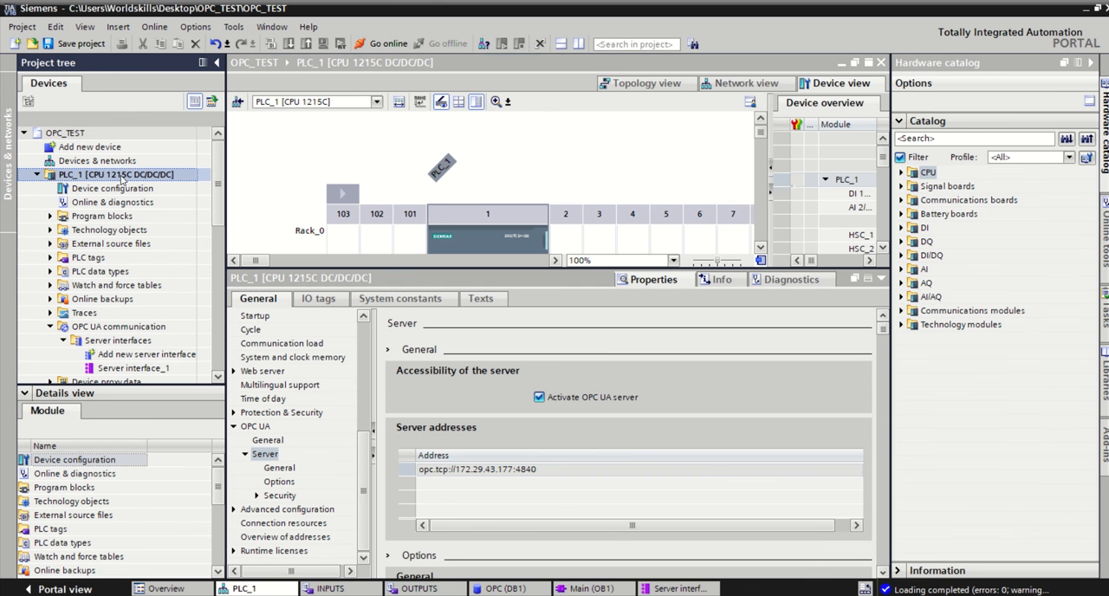
{"action": "left_click", "coordinate": [375, 44]}
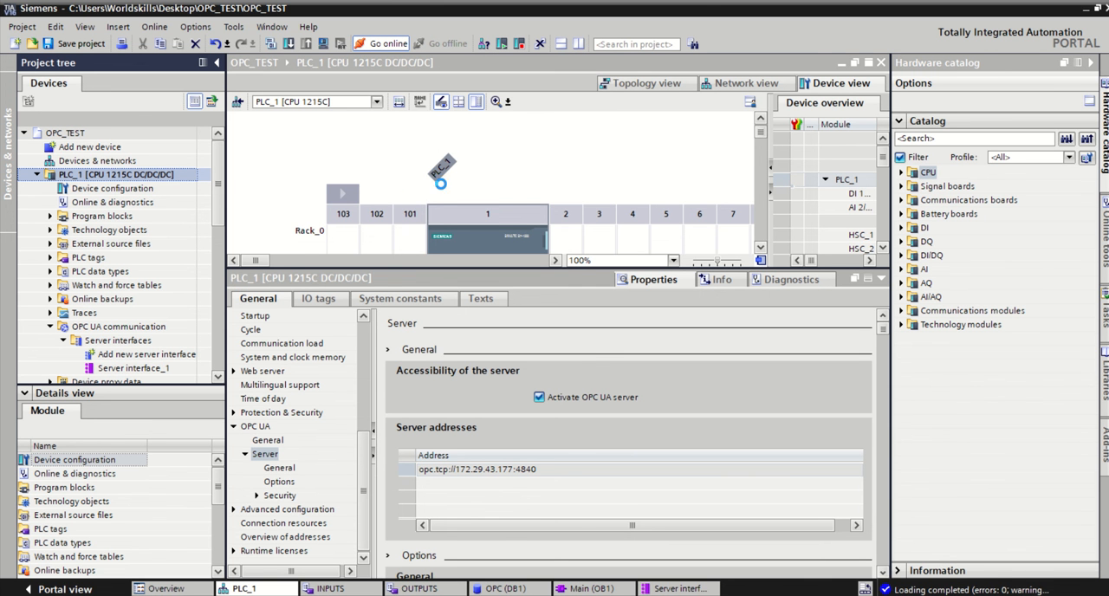
{"action": "left_click", "coordinate": [50, 215]}
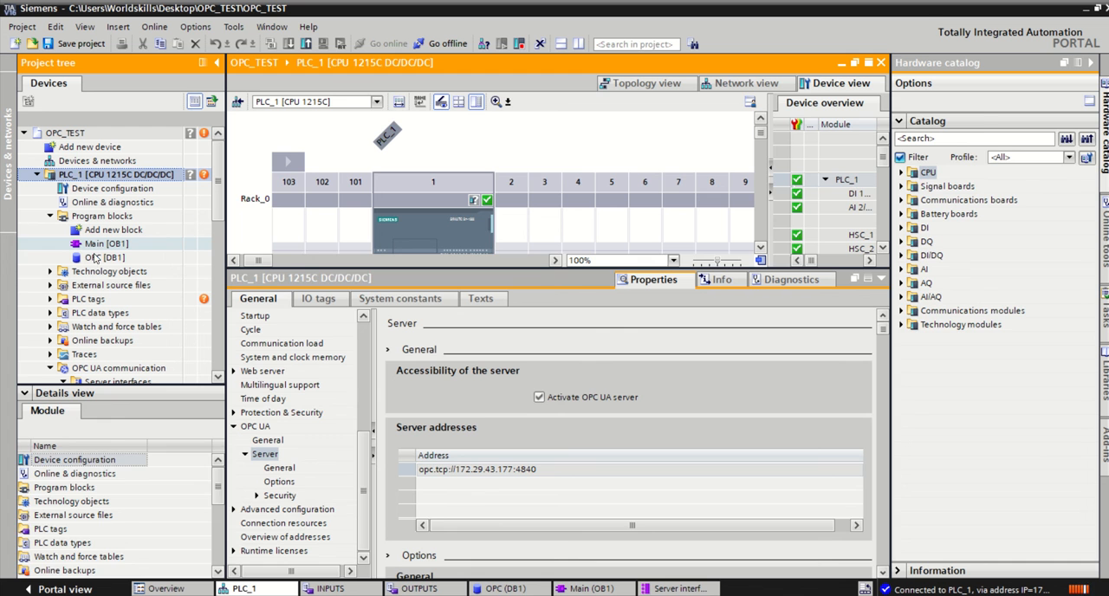
{"action": "double_click", "coordinate": [102, 257]}
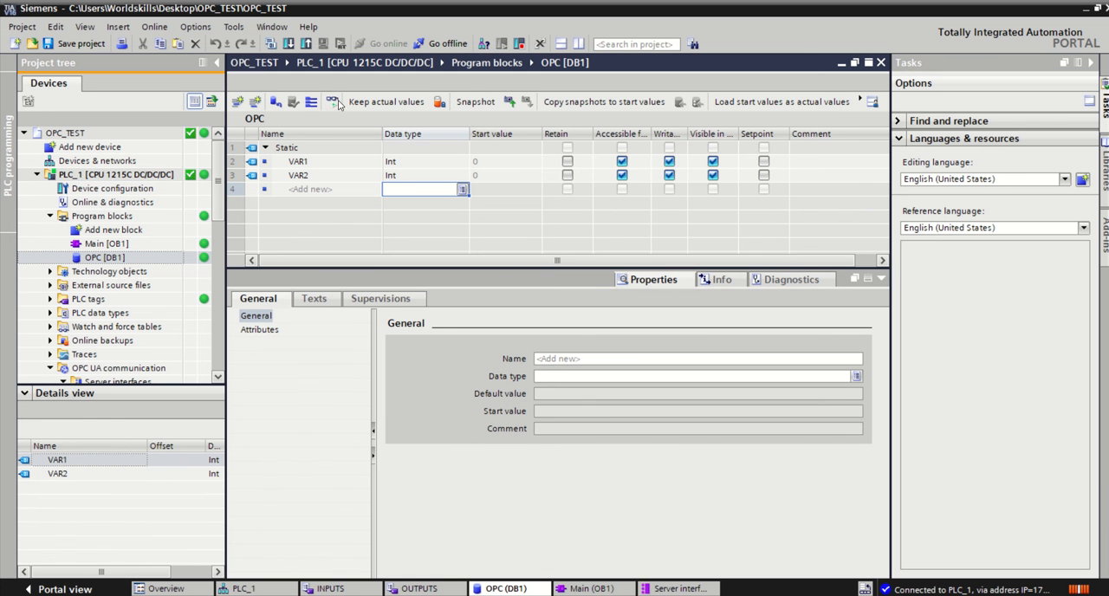
{"action": "left_click", "coordinate": [333, 102]}
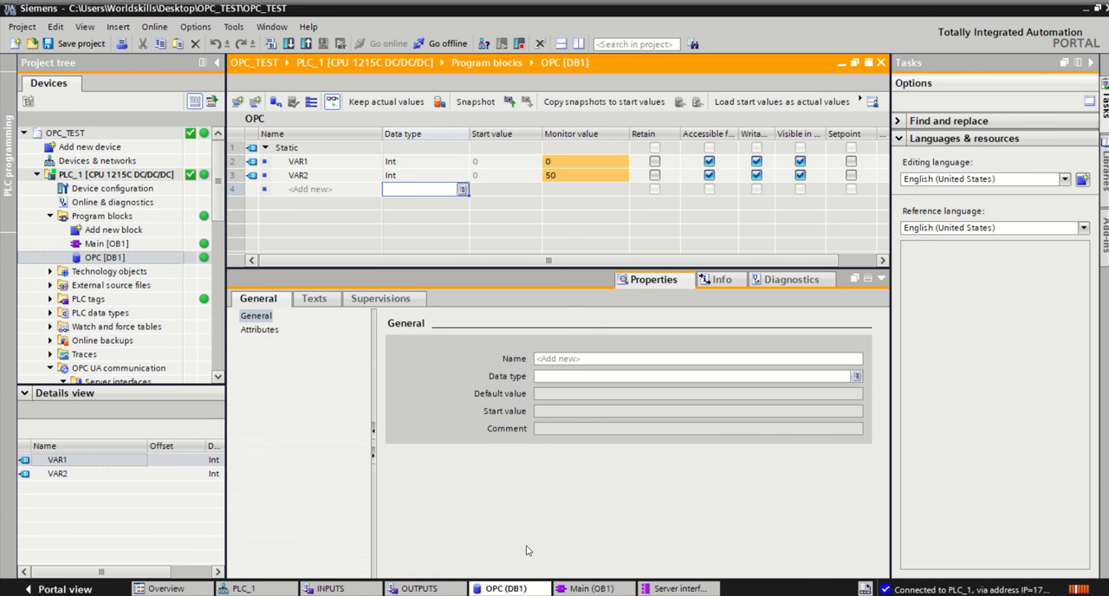
Step: Return to UaExpert and view the attributes of the MOTOR and RESET_PB nodes under Server interface_1
{"action": "left_click", "coordinate": [518, 595]}
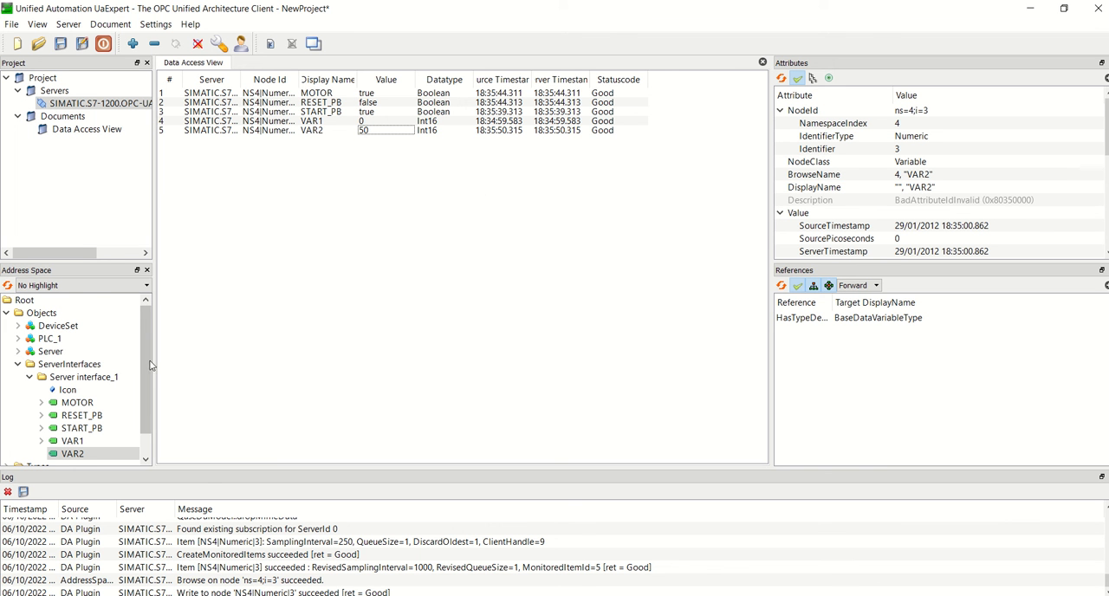
{"action": "left_click_drag", "start_coordinate": [147, 366], "coordinate": [146, 387]}
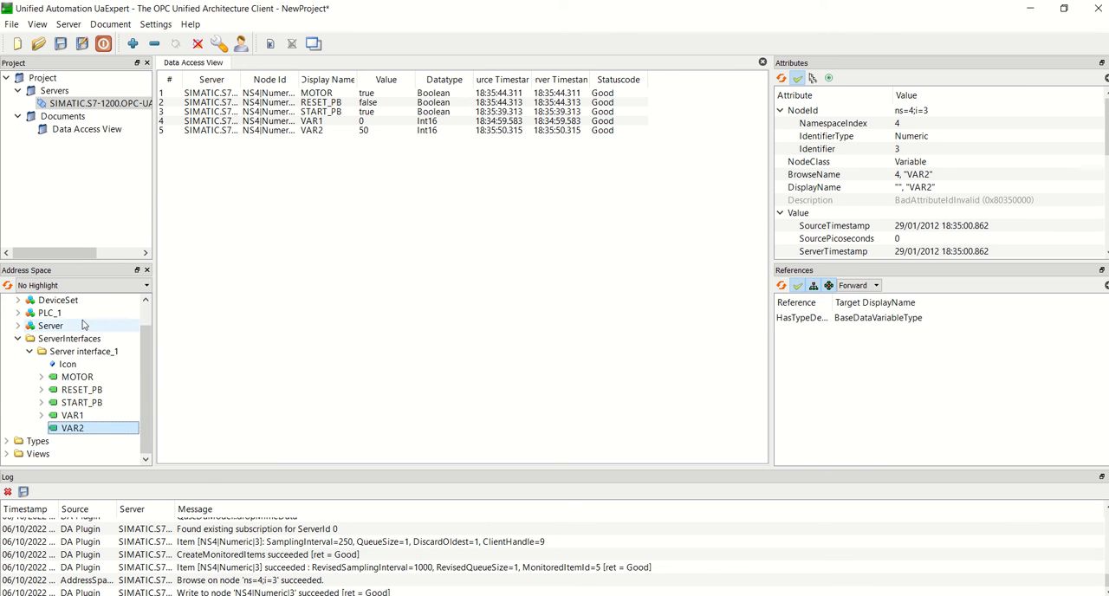
{"action": "left_click", "coordinate": [75, 379]}
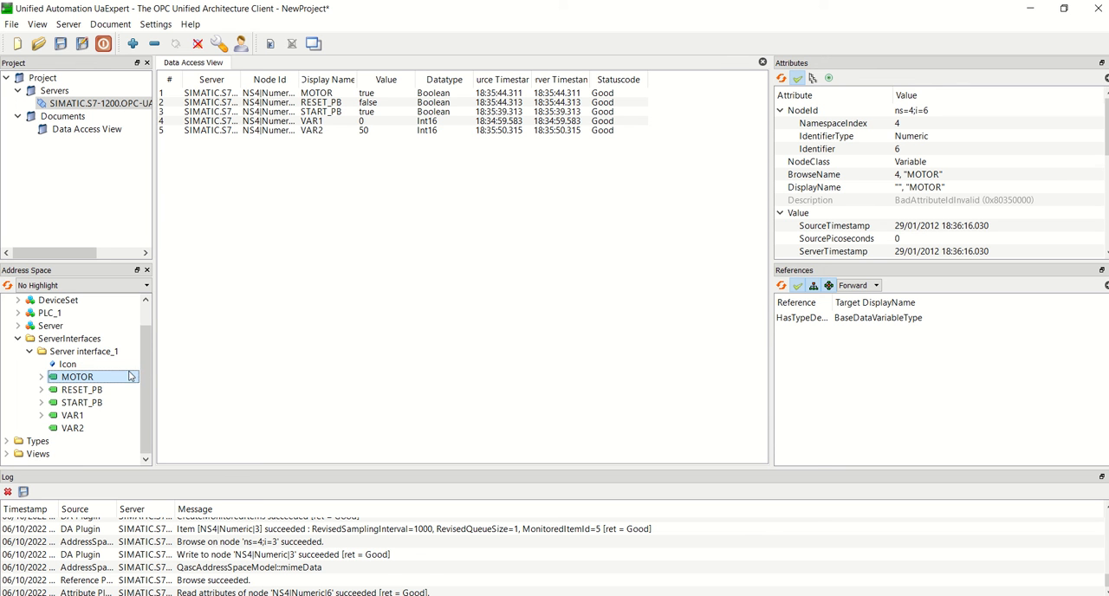
{"action": "left_click", "coordinate": [81, 391]}
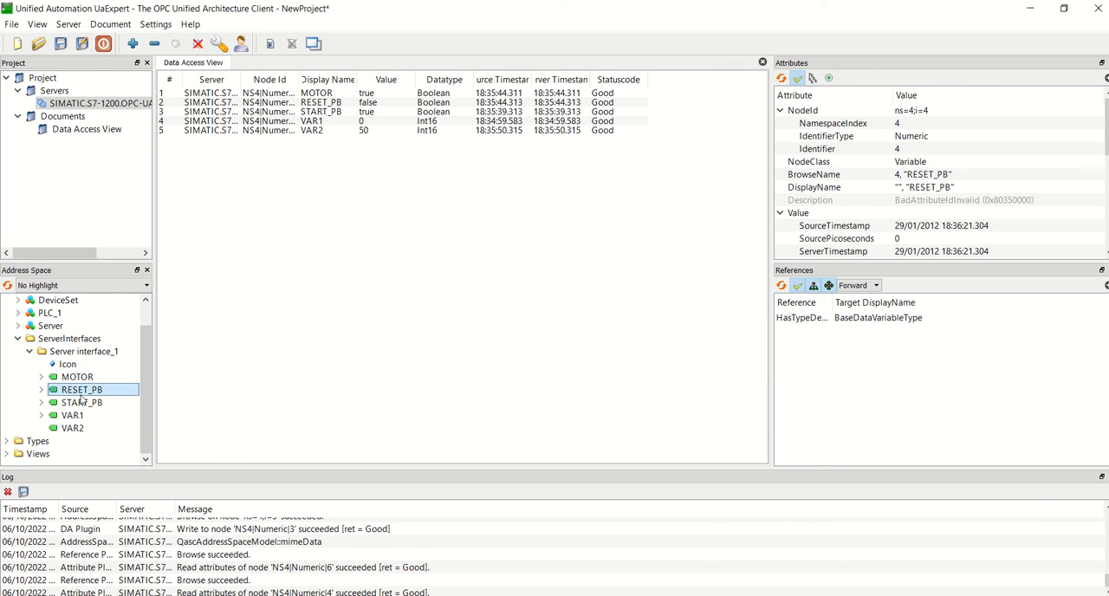